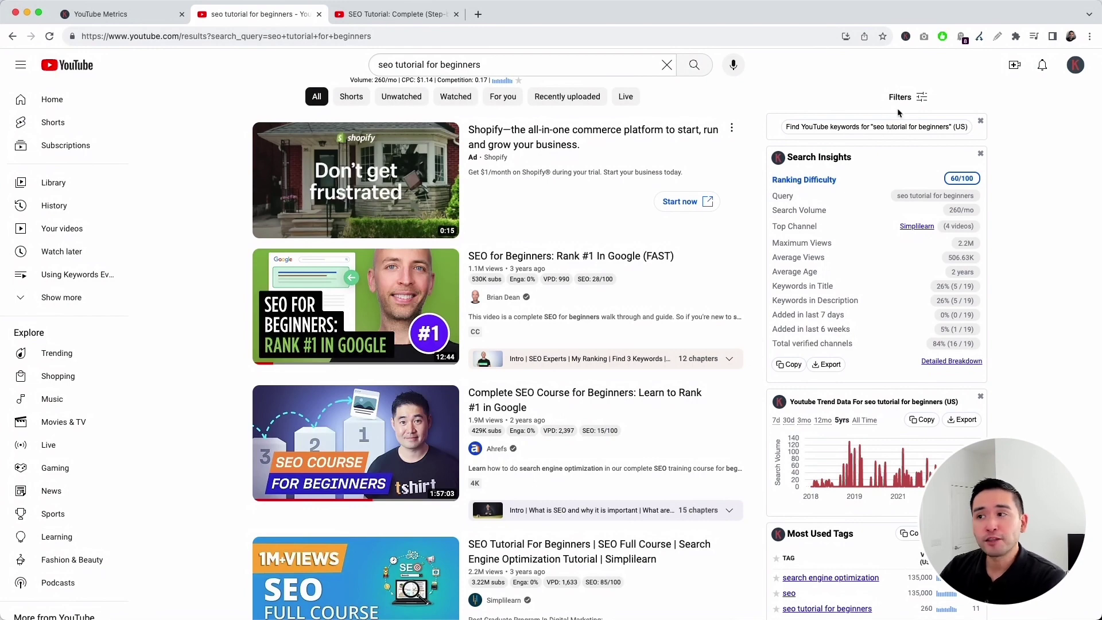
Point out the Search Insights heading and its Ranking Difficulty label beside the YouTube results
drag(787, 158, 852, 159)
click(851, 160)
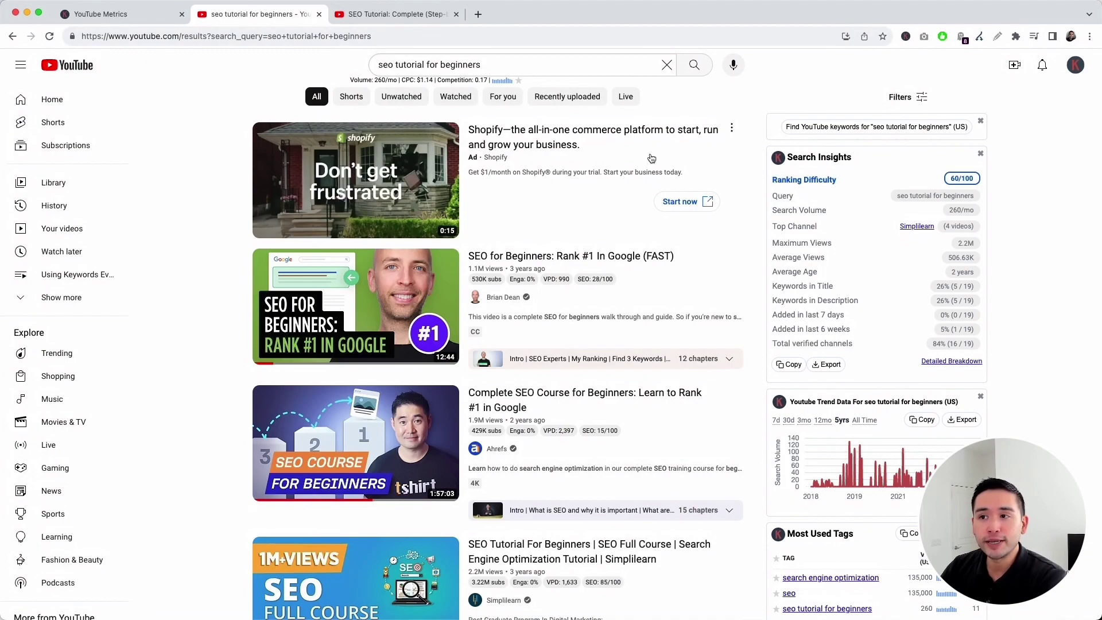
scroll(655, 158, down, 2)
scroll(660, 161, down, 3)
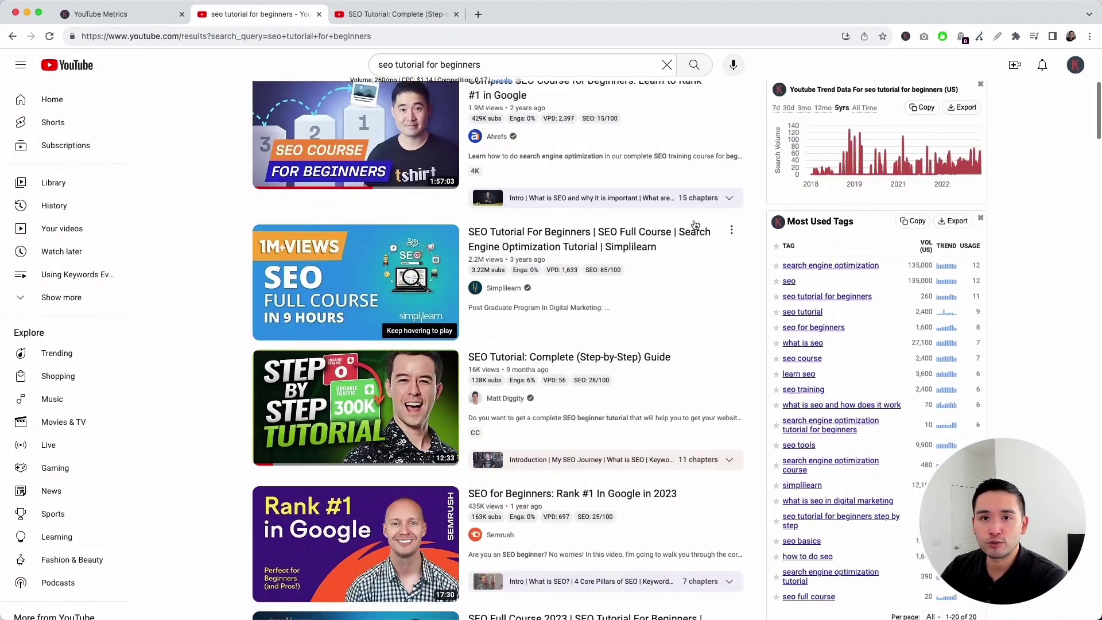
scroll(696, 225, up, 5)
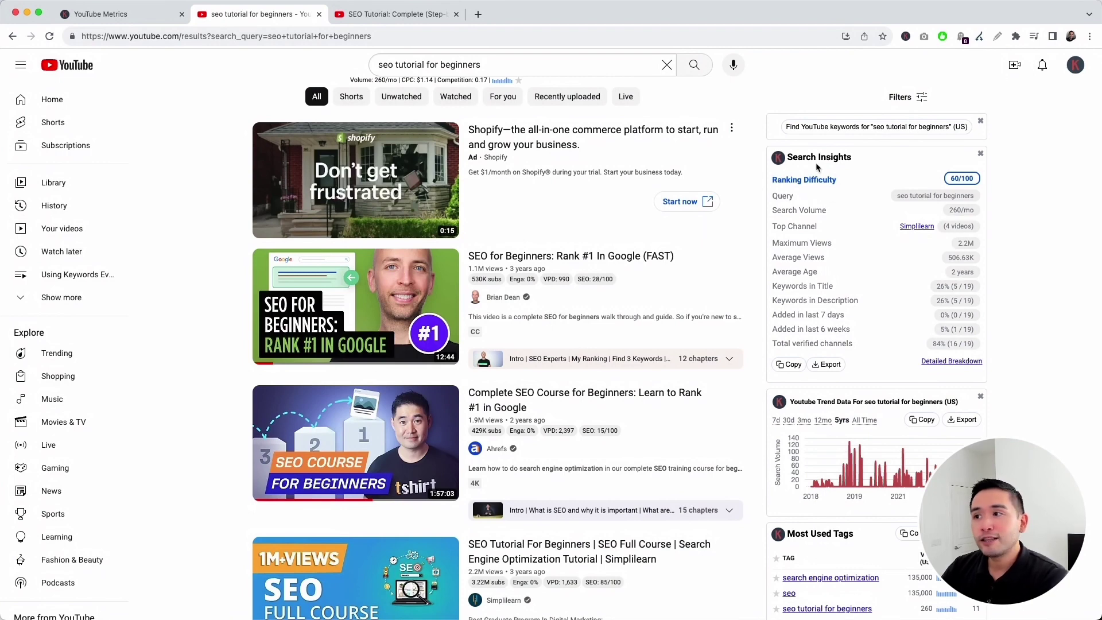
drag(787, 157, 855, 161)
drag(773, 179, 857, 182)
click(859, 183)
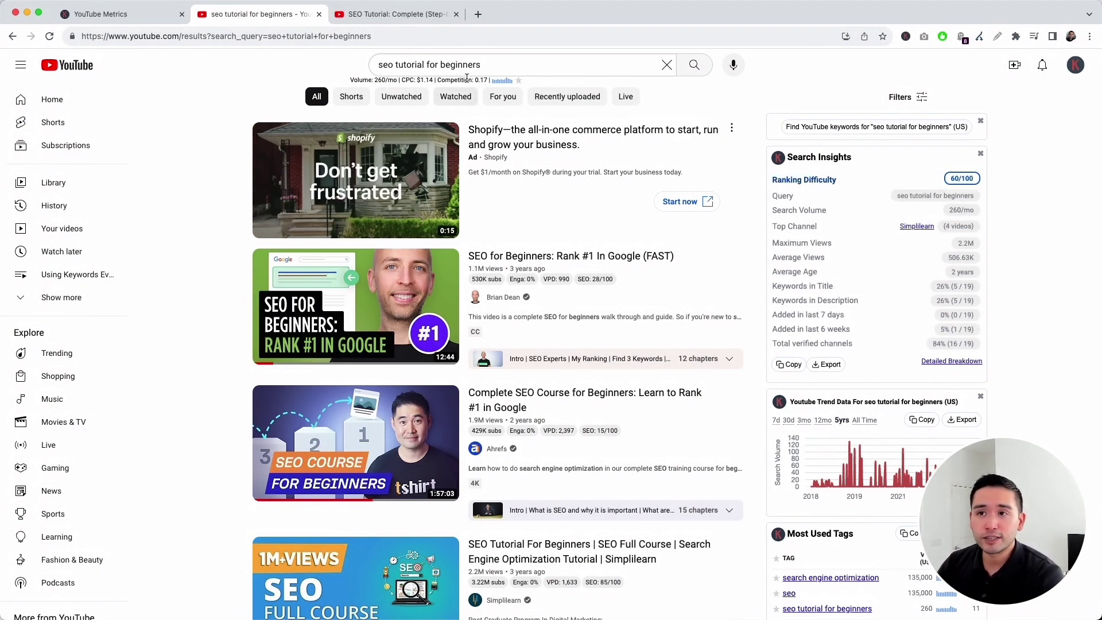
Read the Ranking Difficulty Calculations docs, then open the Detailed Breakdown report of top videos
click(110, 20)
scroll(287, 232, down, 2)
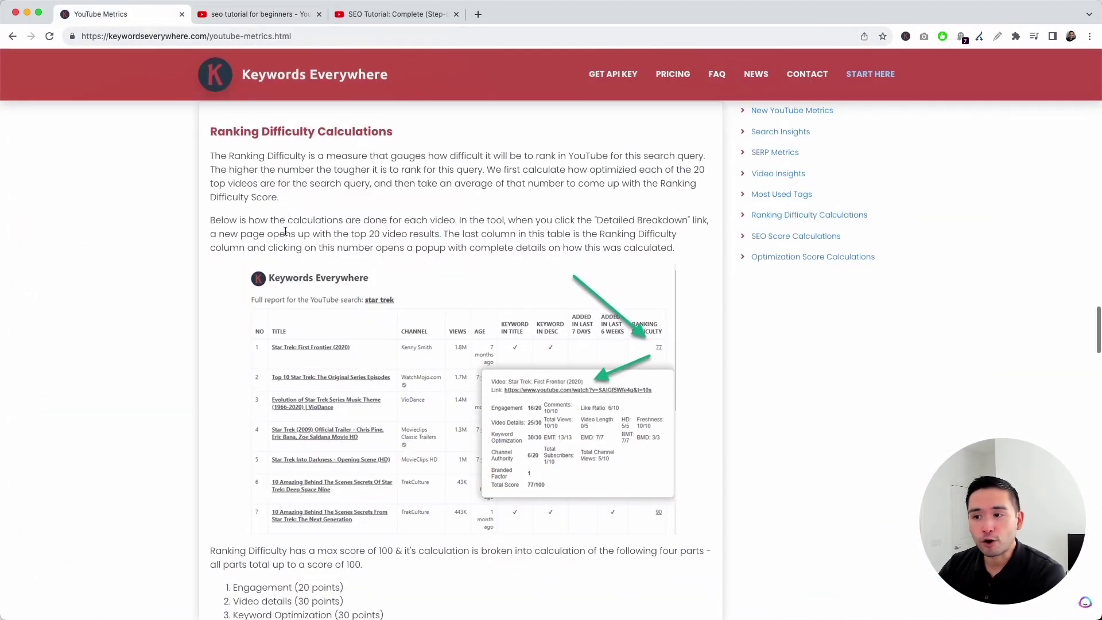
drag(220, 130, 416, 317)
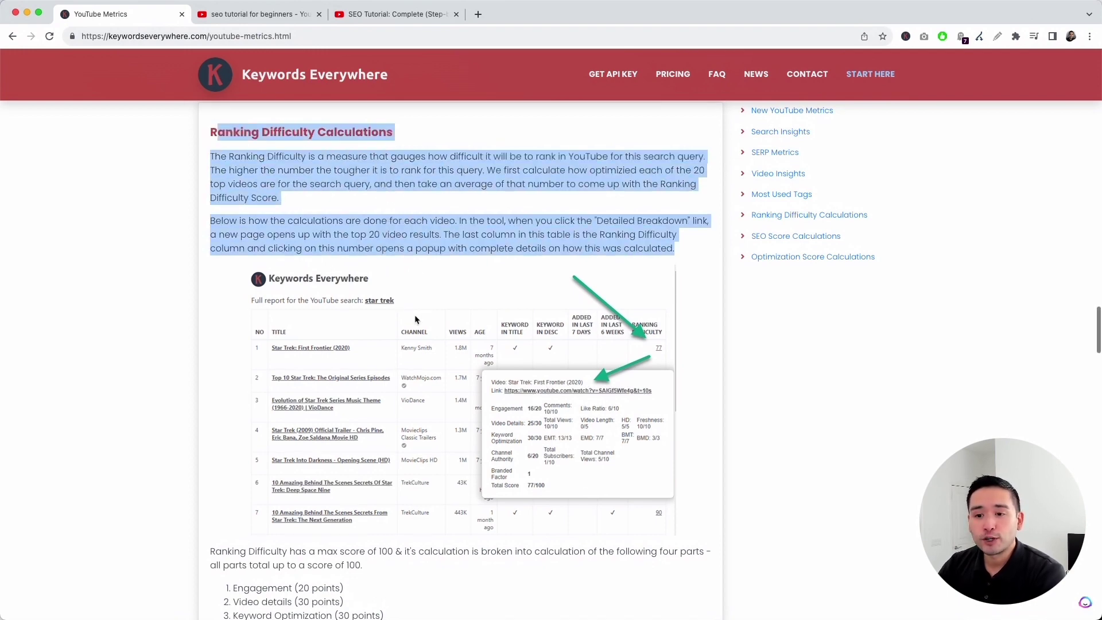
click(415, 315)
scroll(414, 314, down, 10)
drag(251, 273, 379, 459)
scroll(379, 459, up, 10)
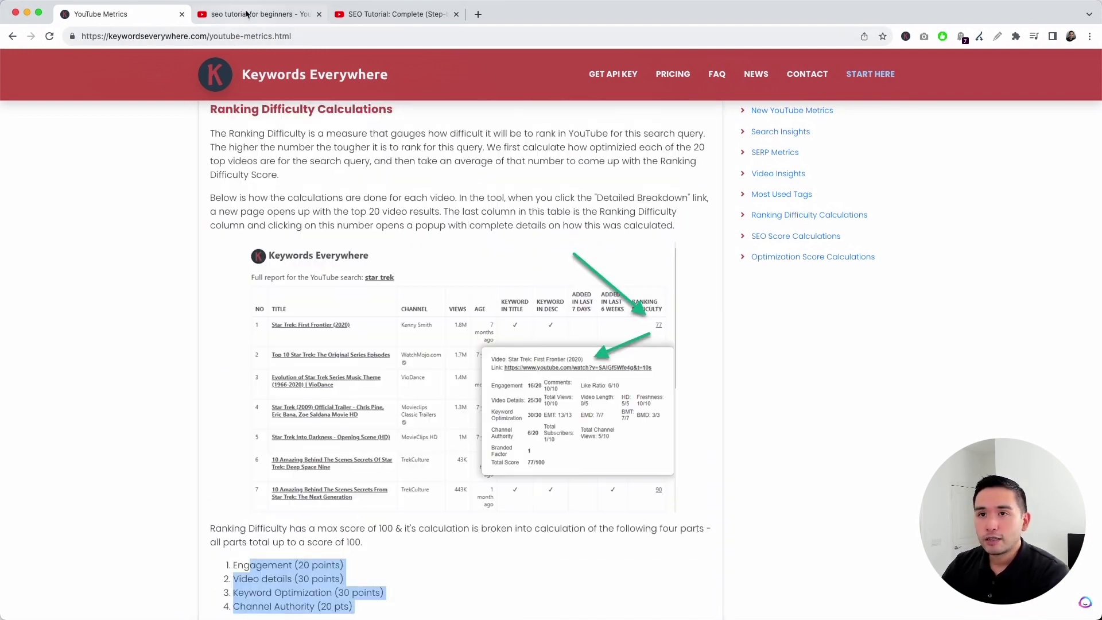
click(247, 14)
click(935, 363)
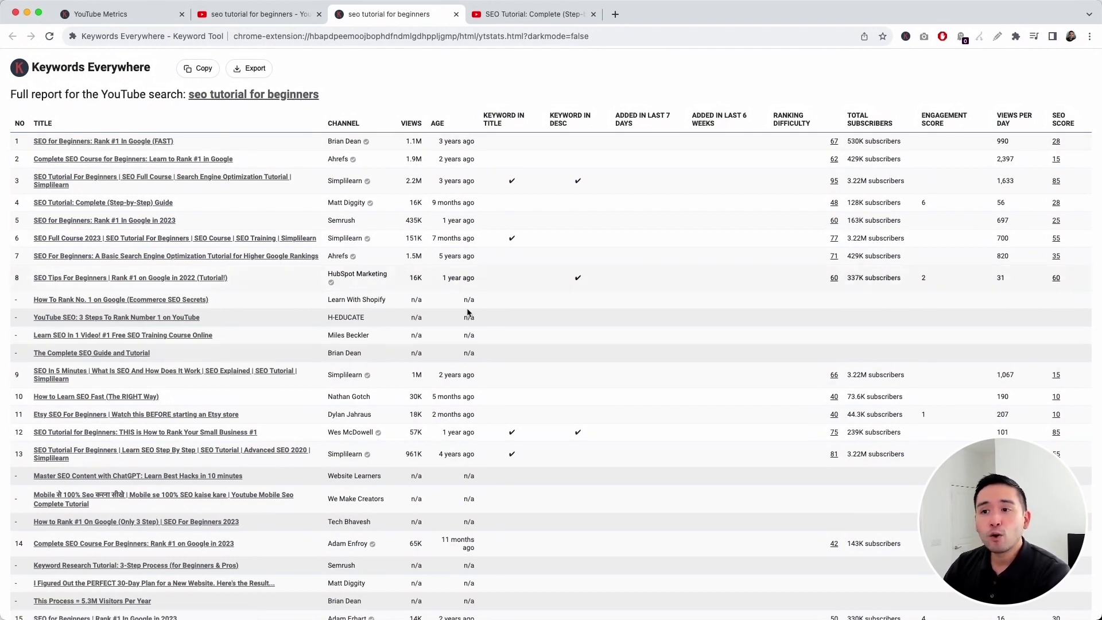
Highlight the report's keyword and recency column headings, then settle back on the YouTube results tab
drag(482, 115, 787, 118)
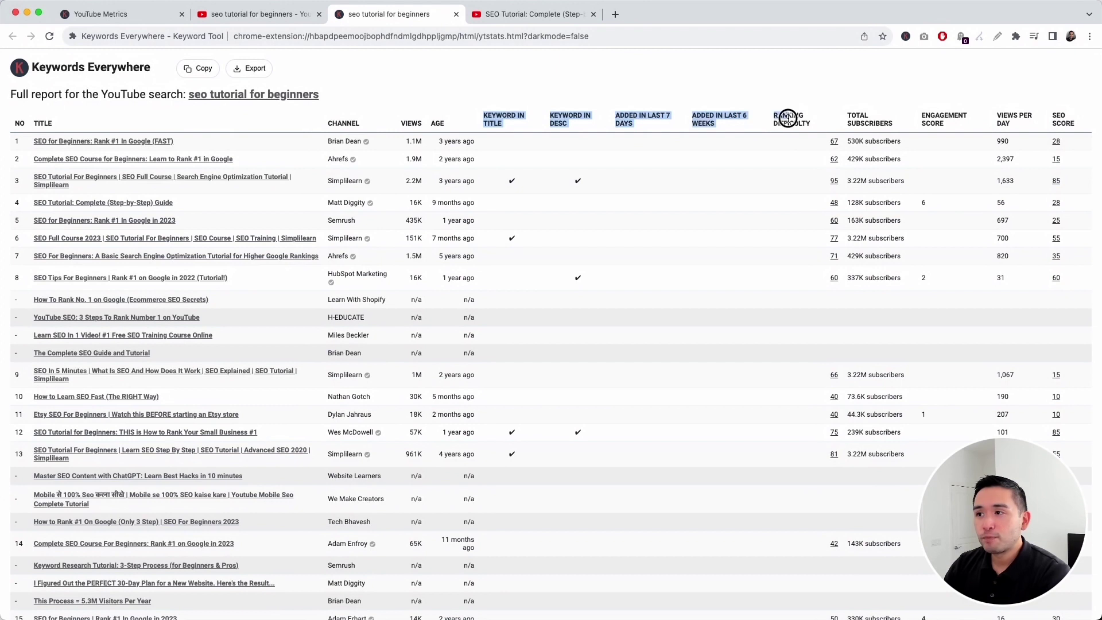
click(783, 117)
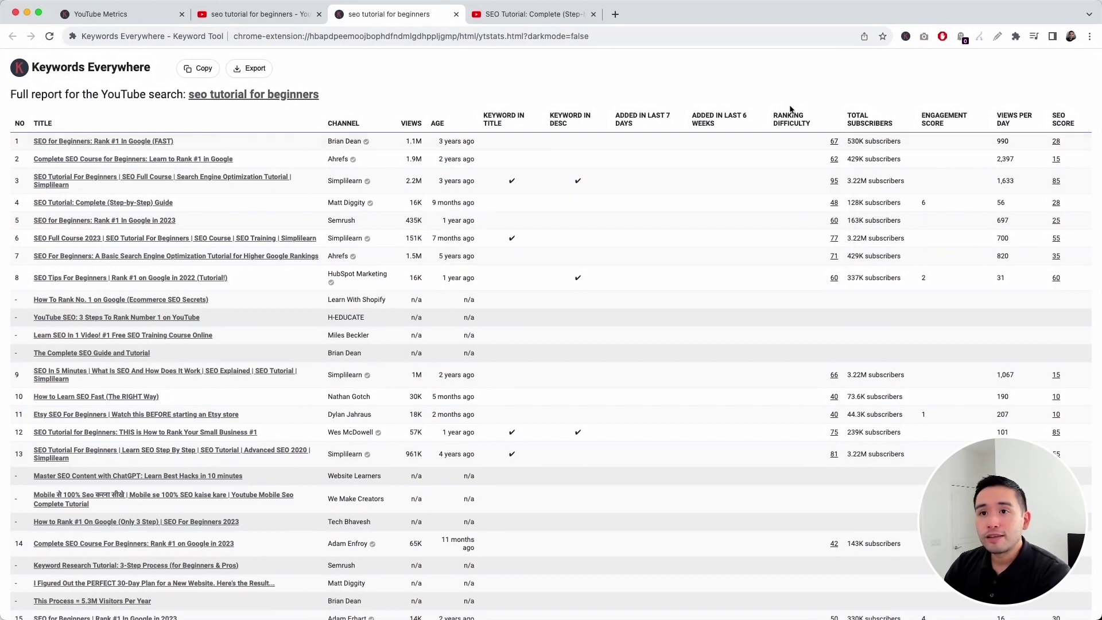
click(252, 14)
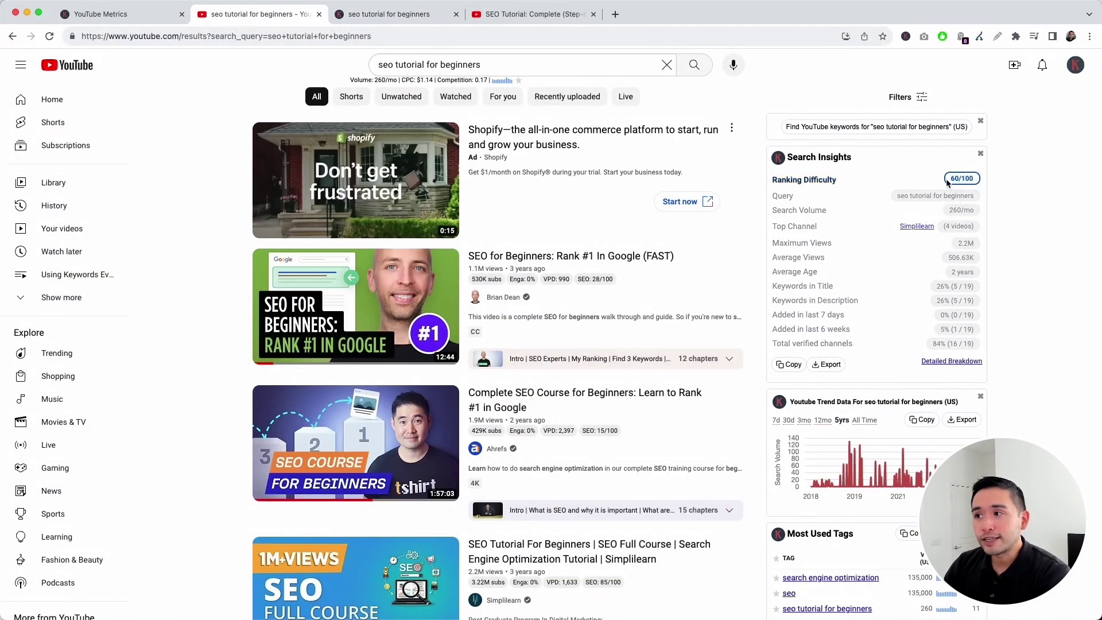
click(437, 15)
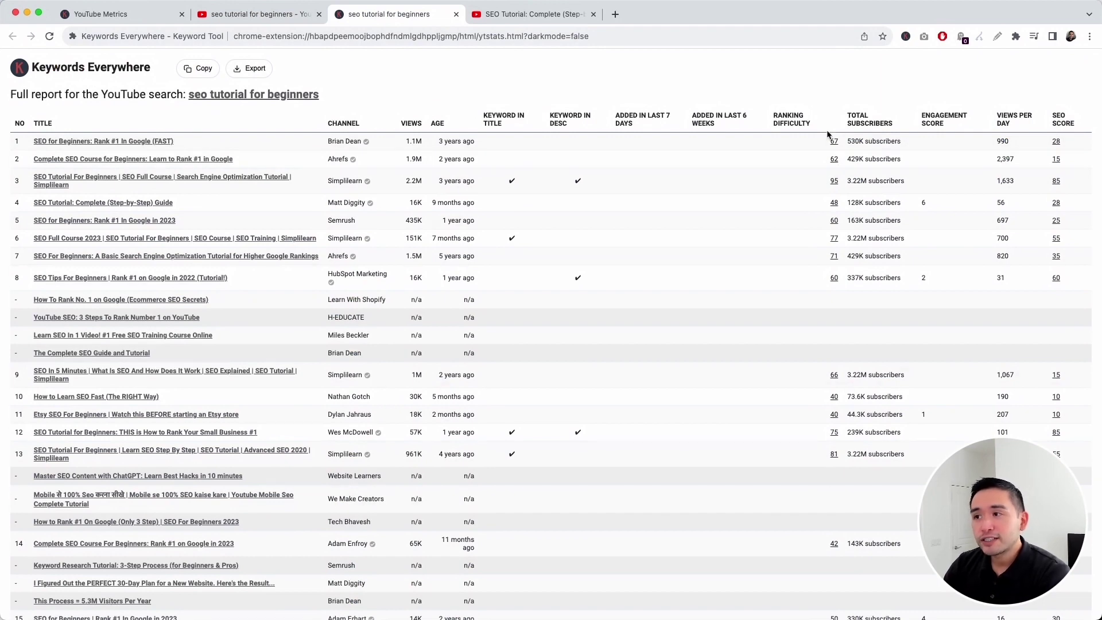
click(263, 12)
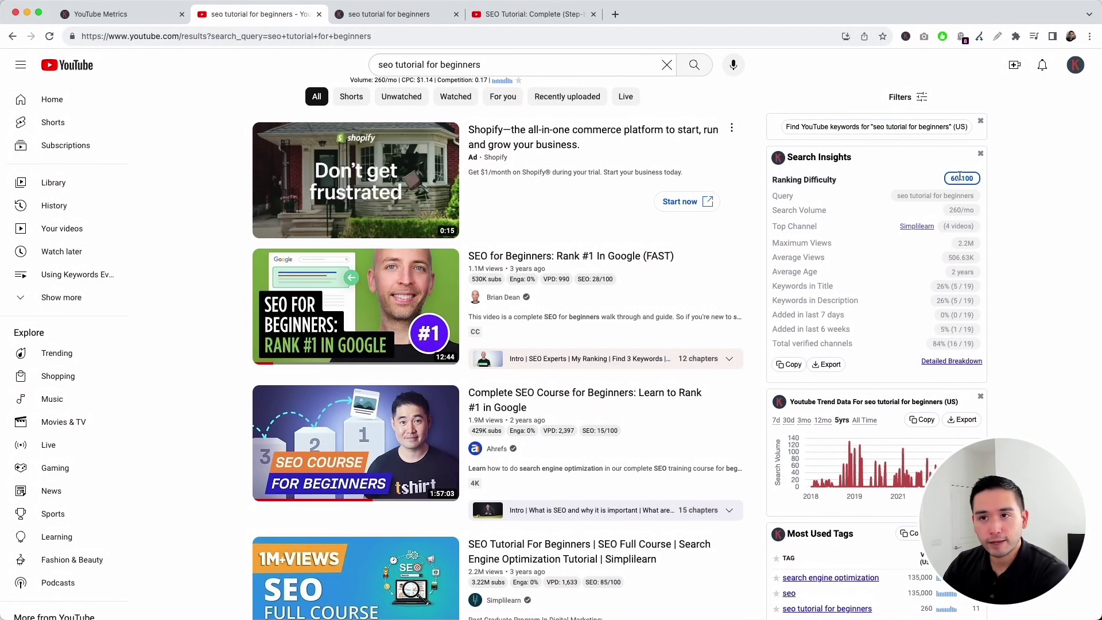
drag(897, 196, 977, 198)
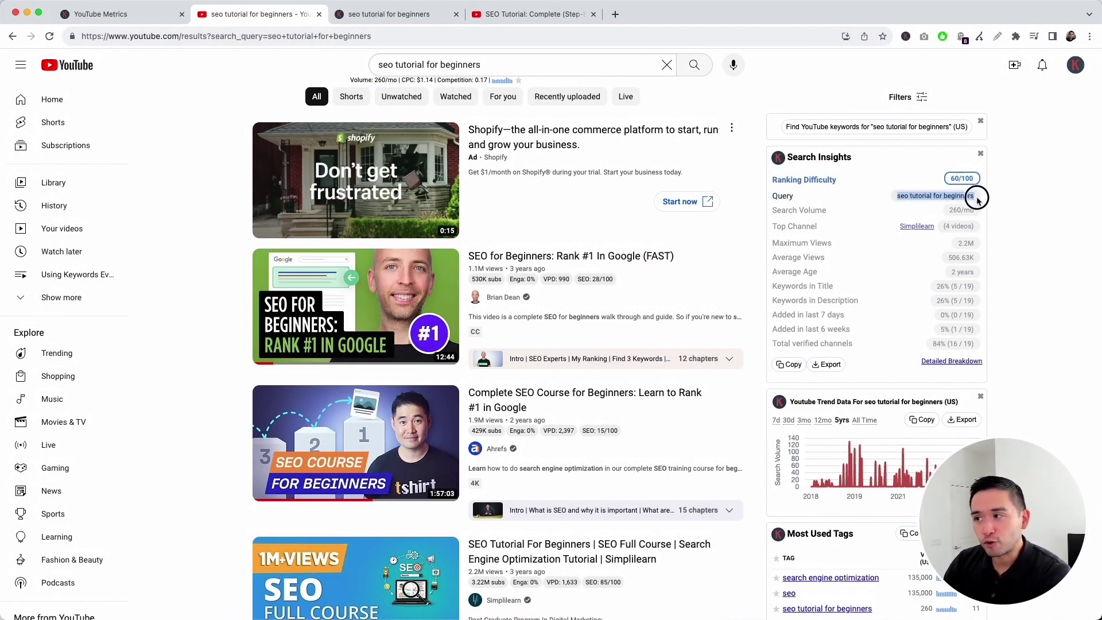
drag(782, 210, 858, 212)
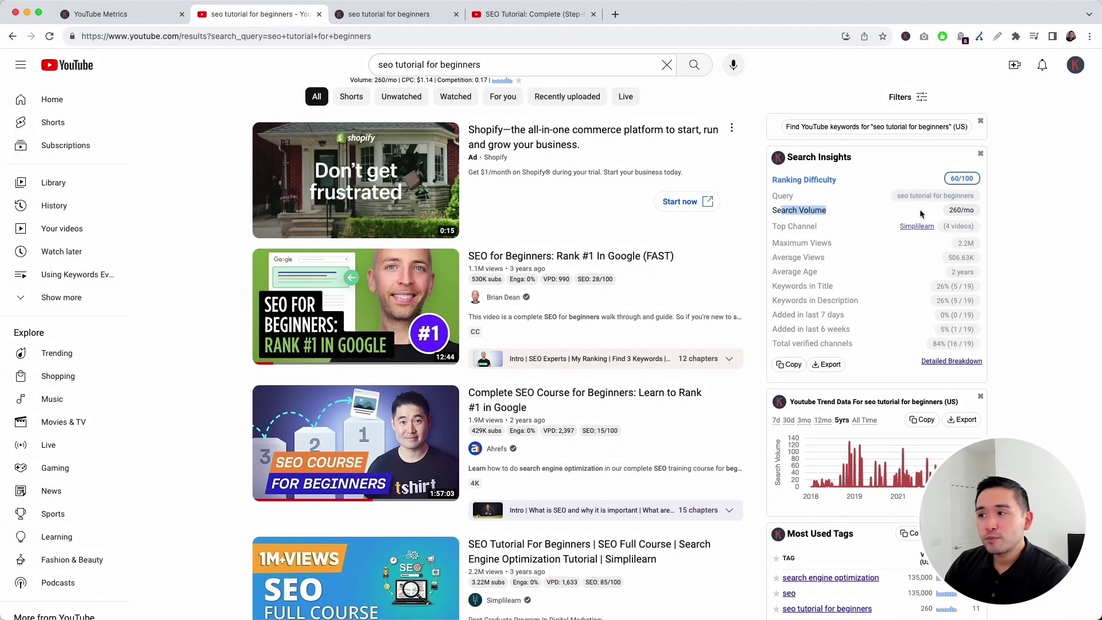
click(957, 196)
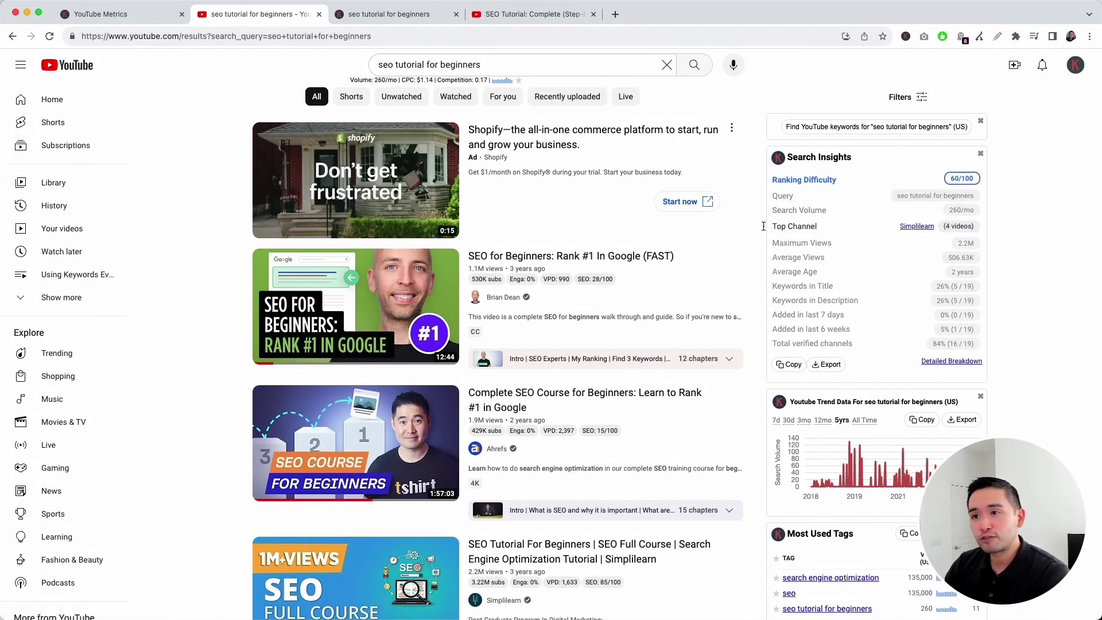
scroll(683, 230, down, 5)
scroll(683, 229, up, 5)
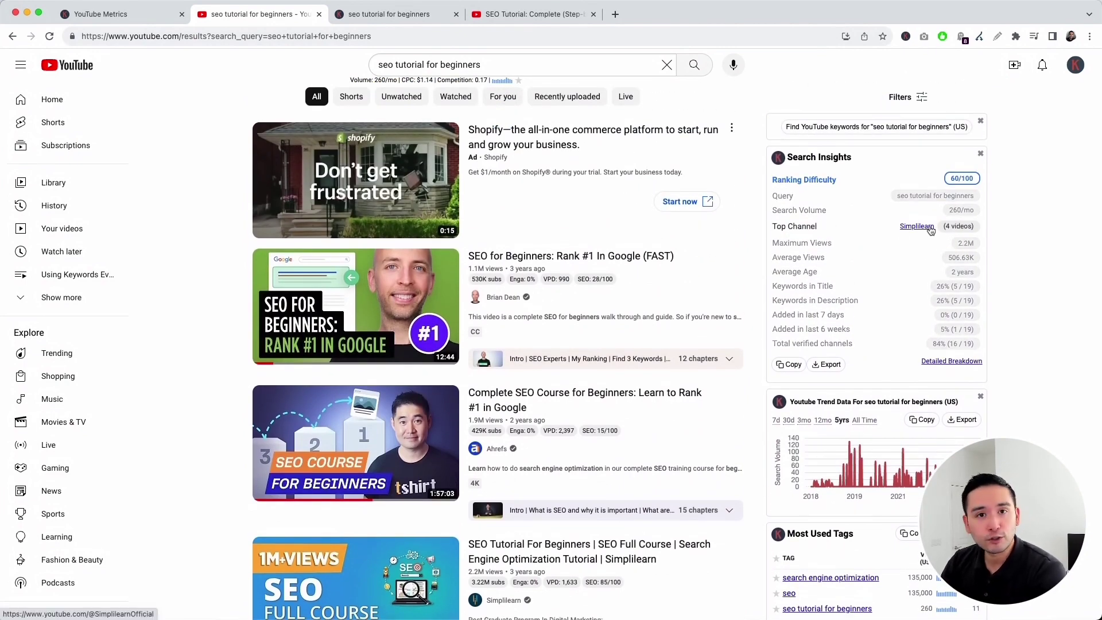
drag(779, 243, 837, 247)
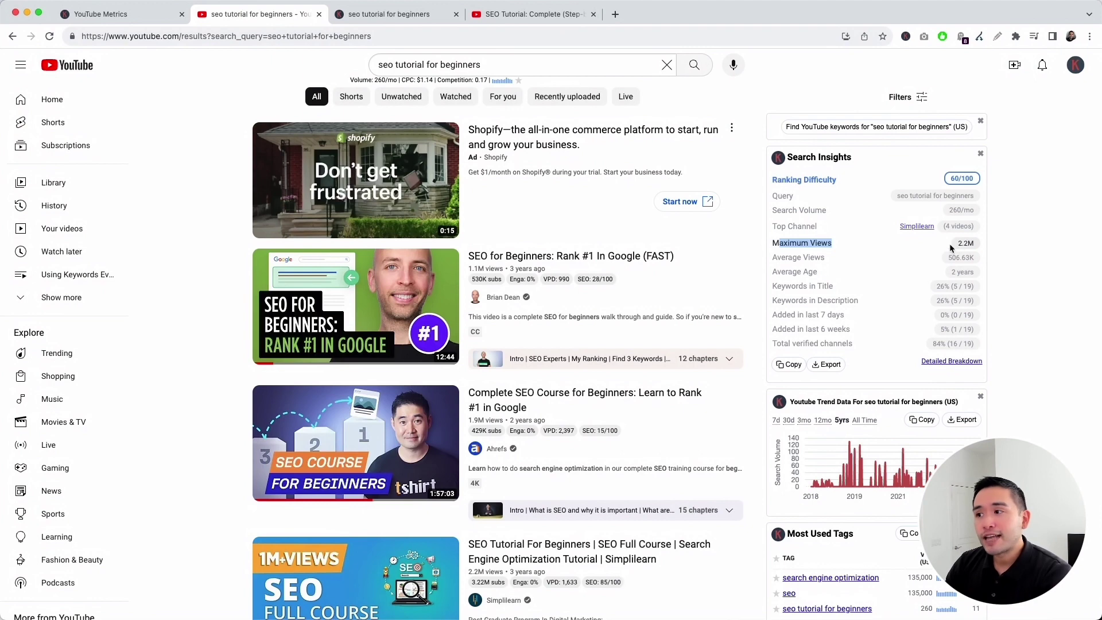
drag(959, 243, 968, 243)
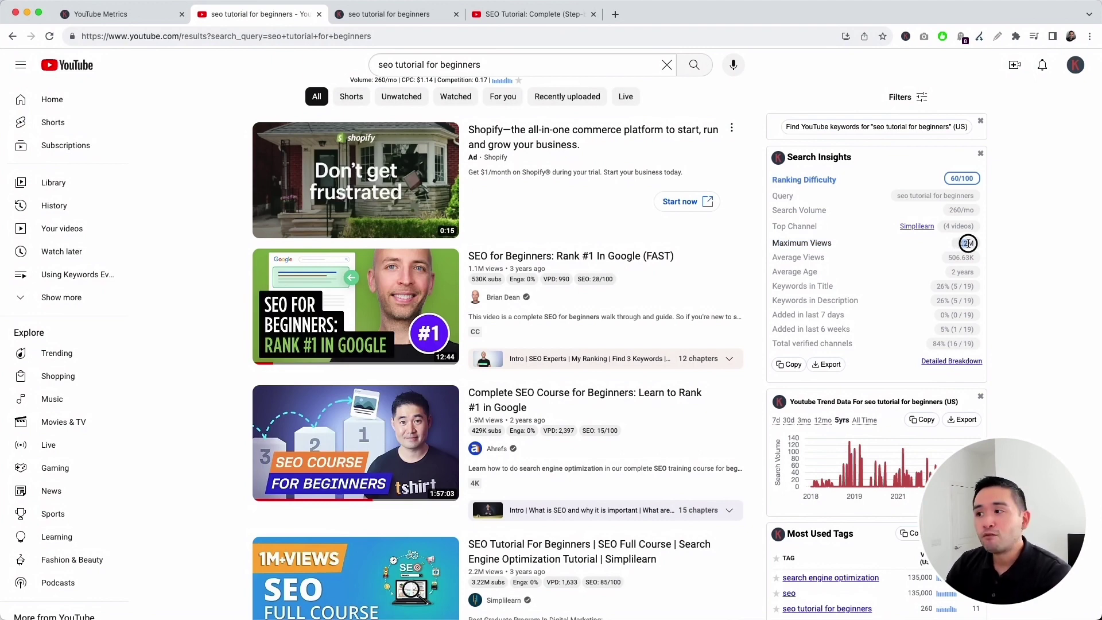
click(989, 244)
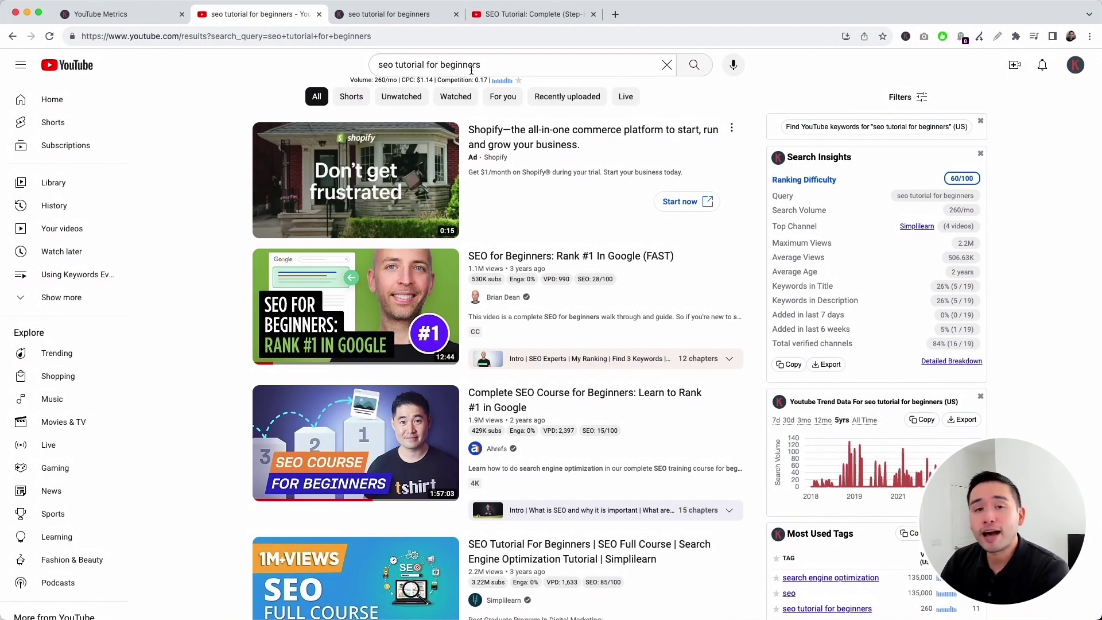
drag(770, 259, 840, 260)
drag(947, 258, 979, 262)
scroll(712, 164, down, 7)
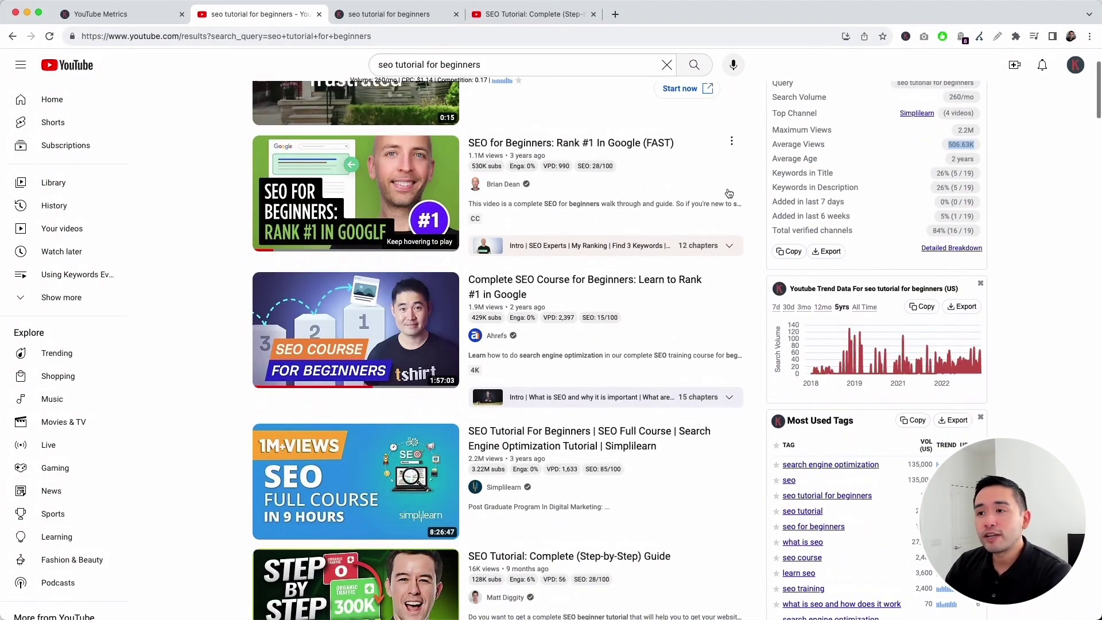
scroll(731, 201, up, 7)
drag(772, 271, 974, 273)
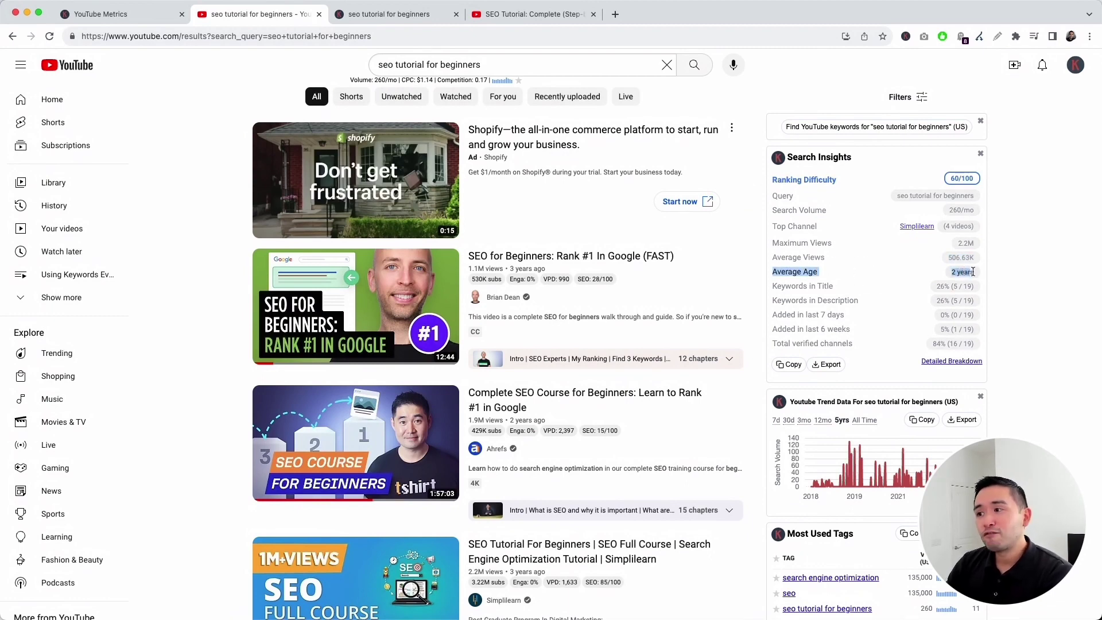
scroll(741, 308, down, 3)
scroll(746, 308, up, 3)
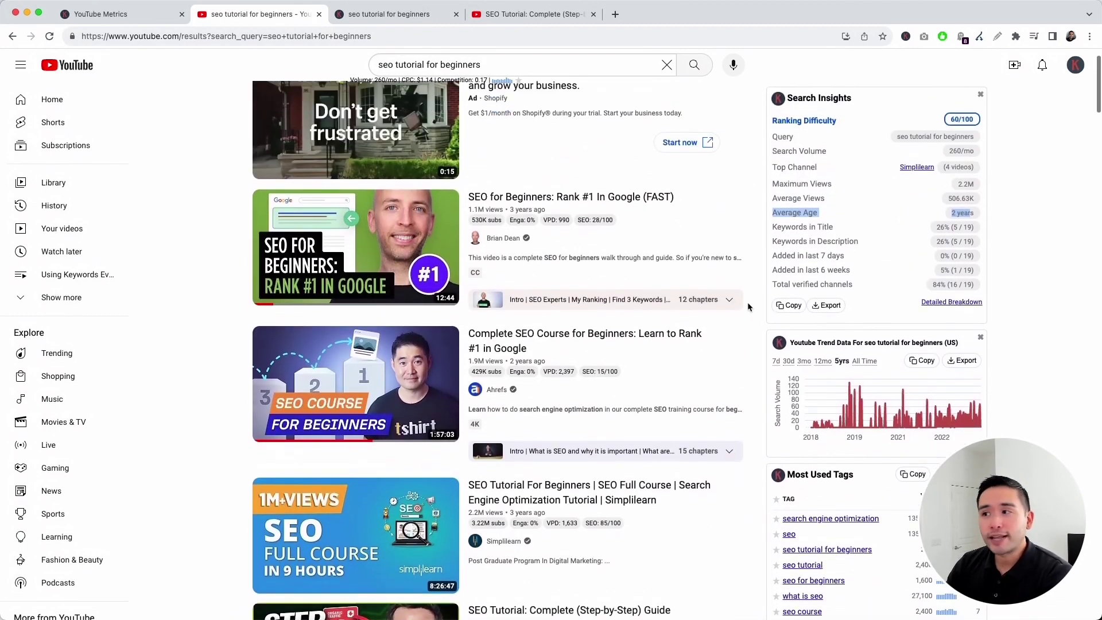
click(972, 267)
drag(772, 283, 837, 284)
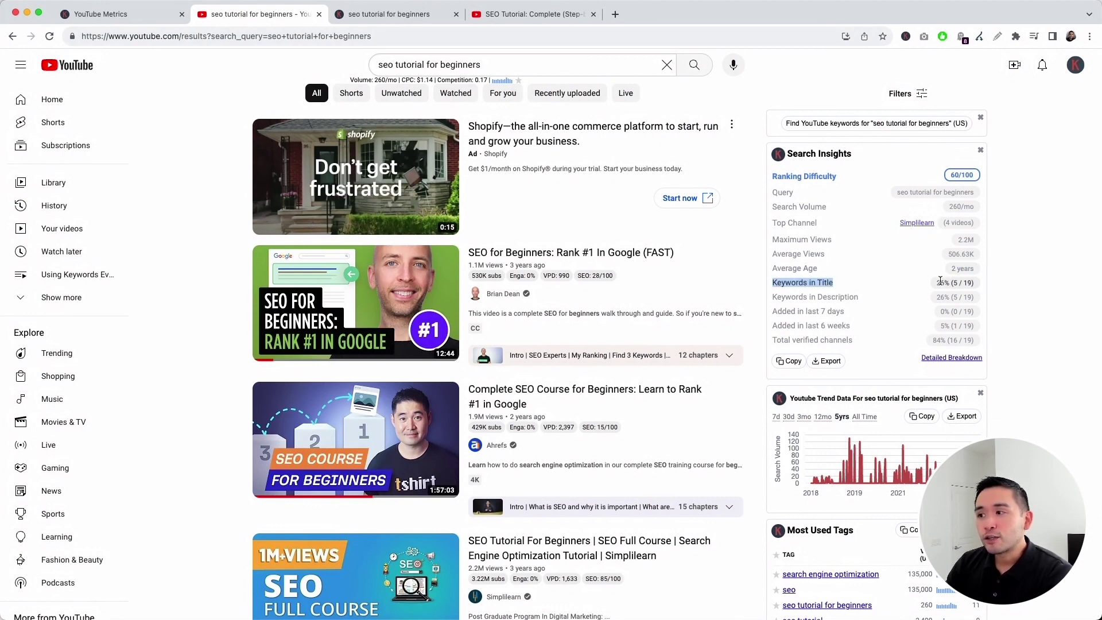
drag(936, 283, 957, 282)
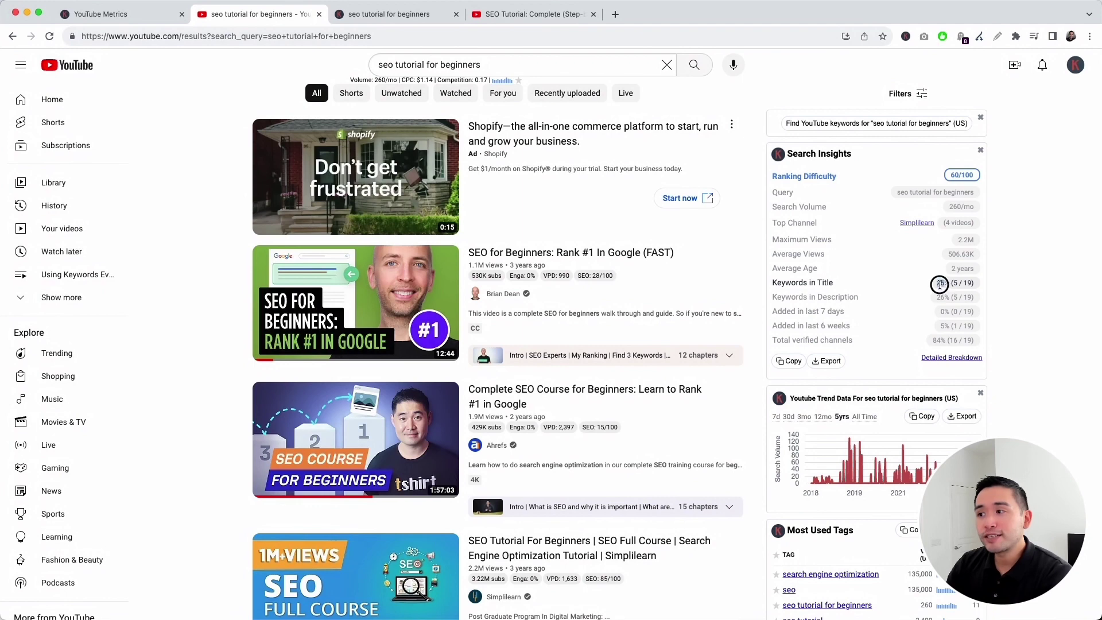
double_click(802, 296)
drag(802, 297, 857, 298)
drag(936, 297, 950, 297)
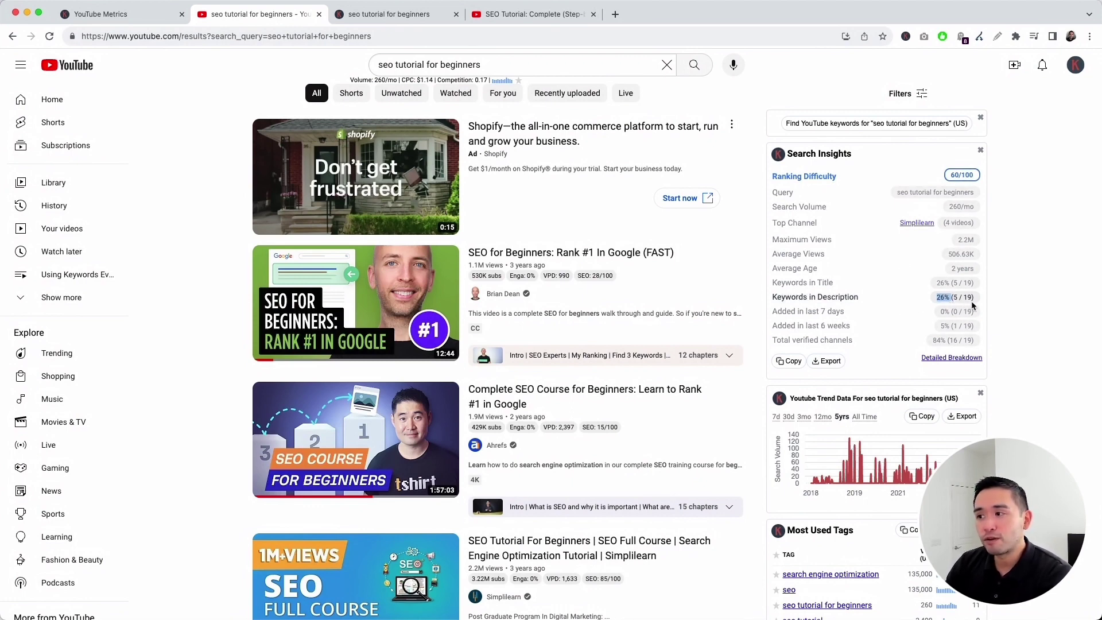
drag(771, 311, 856, 313)
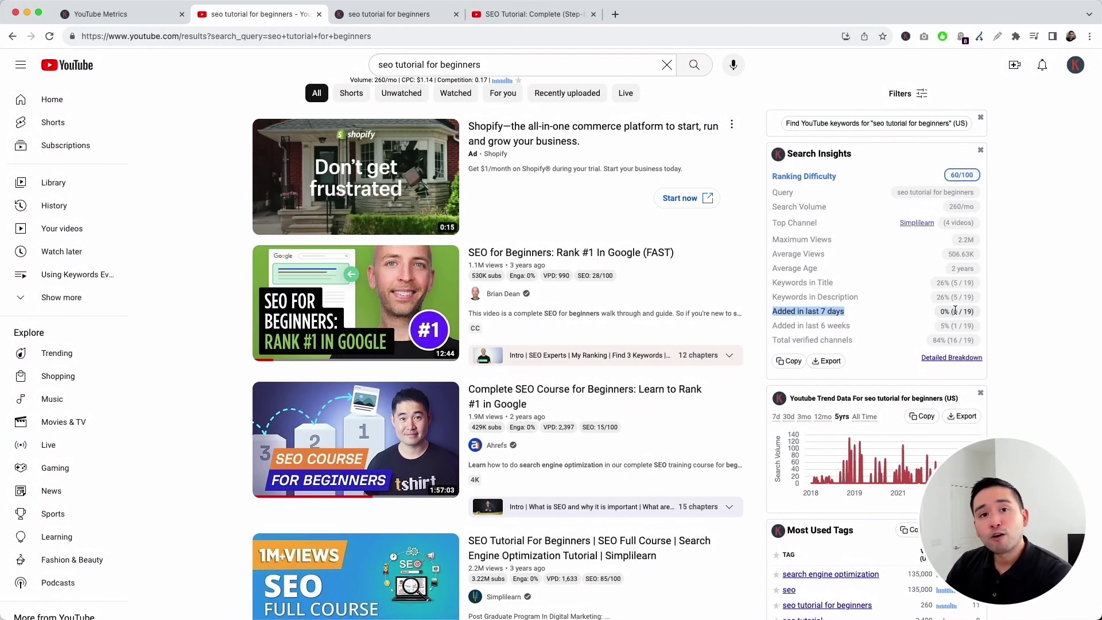
drag(965, 311, 914, 312)
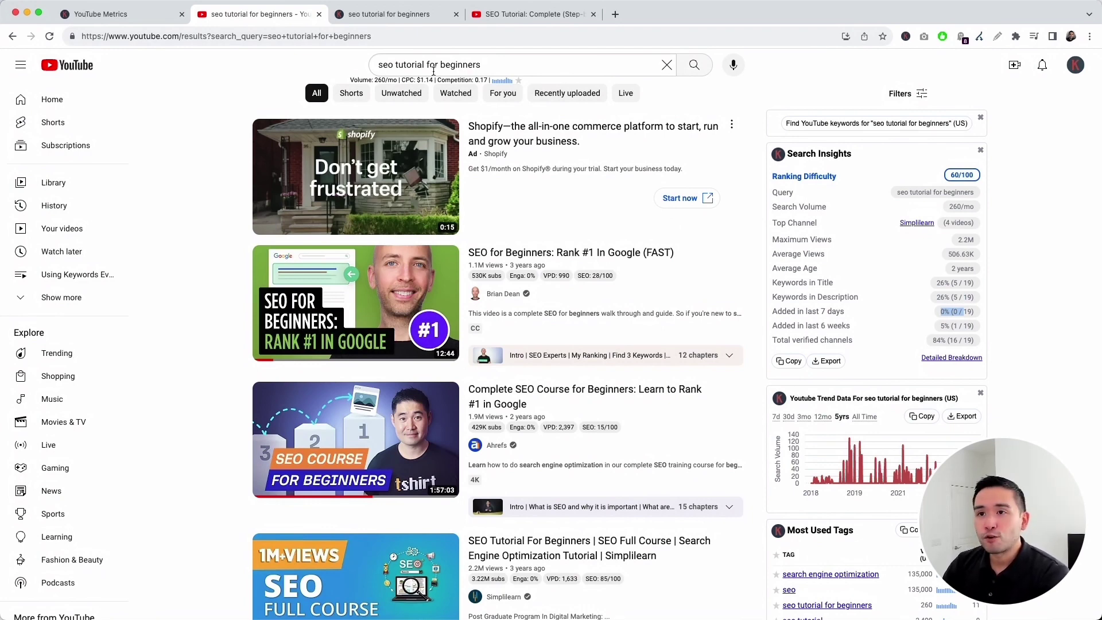
drag(950, 312, 936, 312)
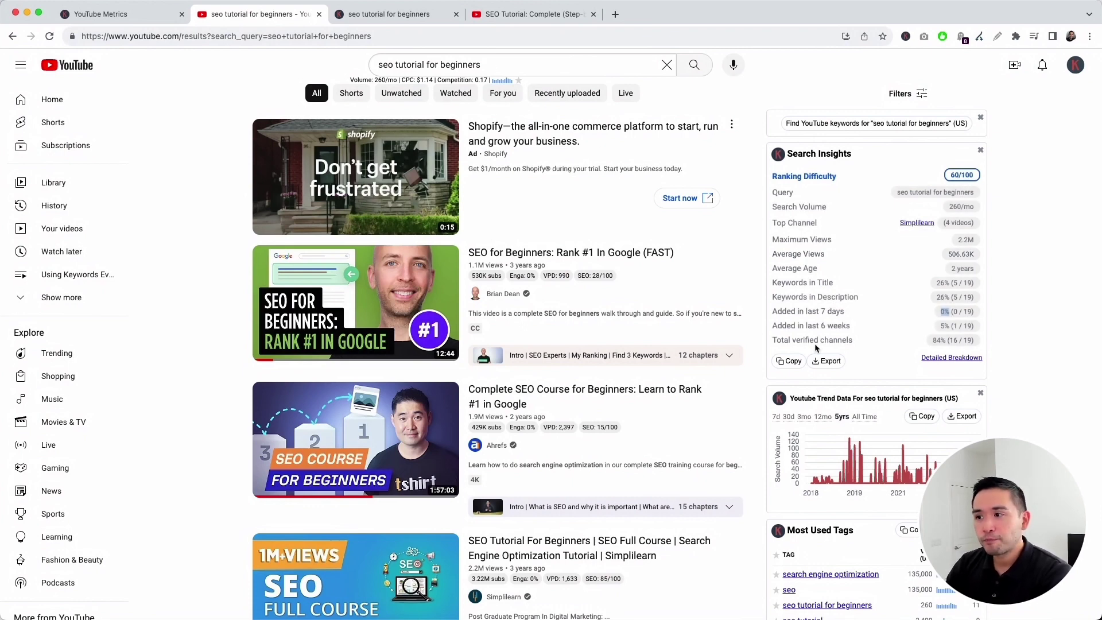
drag(779, 328, 851, 327)
drag(942, 328, 974, 327)
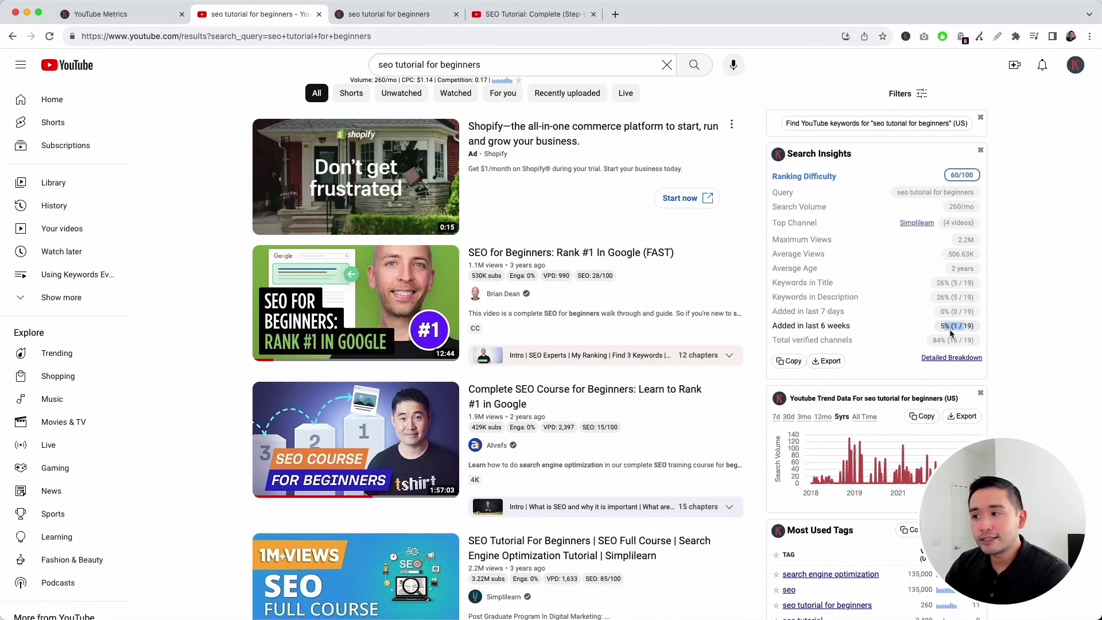
drag(939, 325, 979, 325)
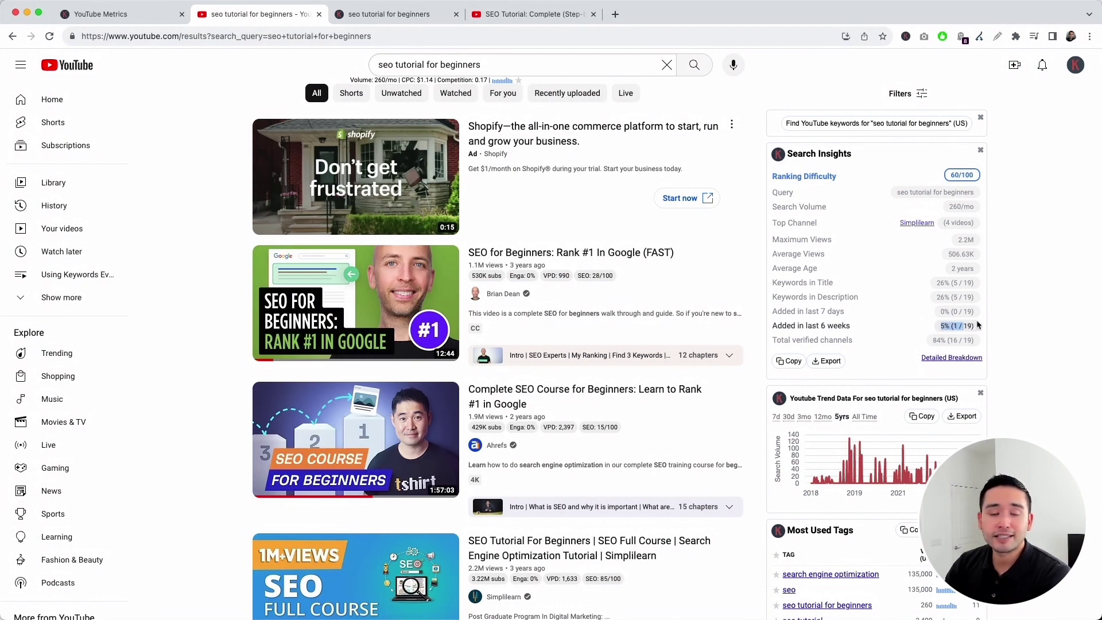
drag(807, 312, 958, 325)
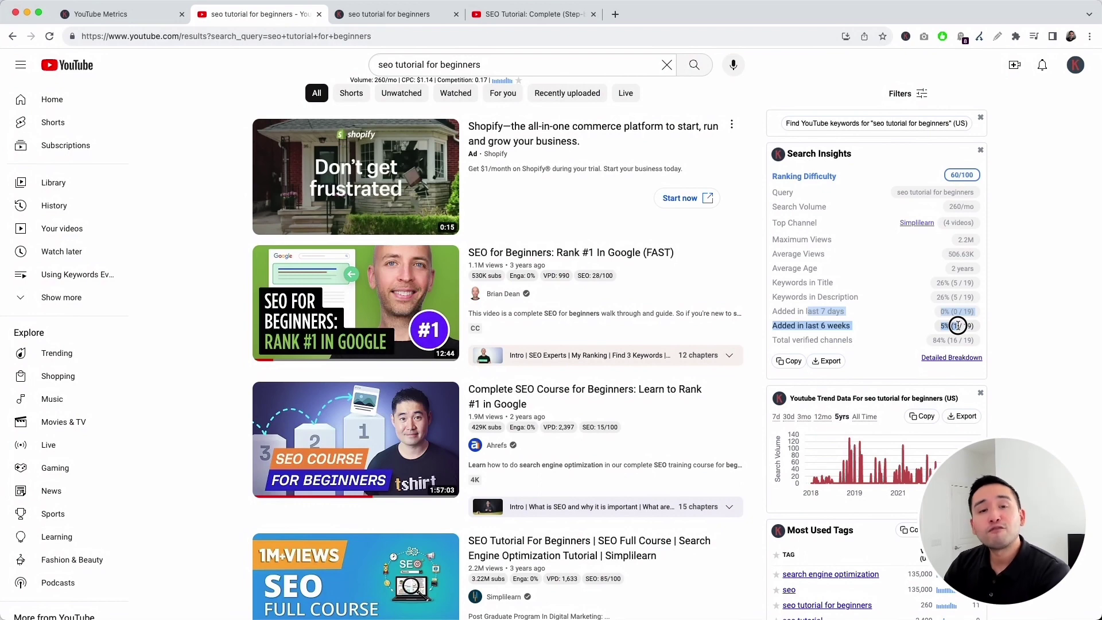
drag(957, 326, 977, 326)
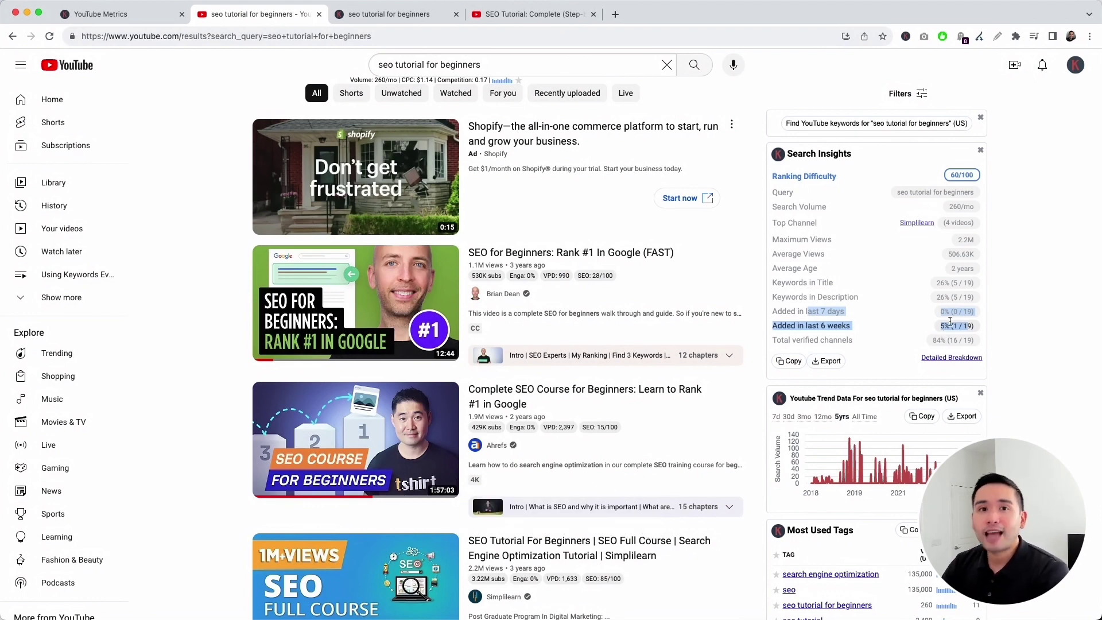
scroll(950, 323, down, 1)
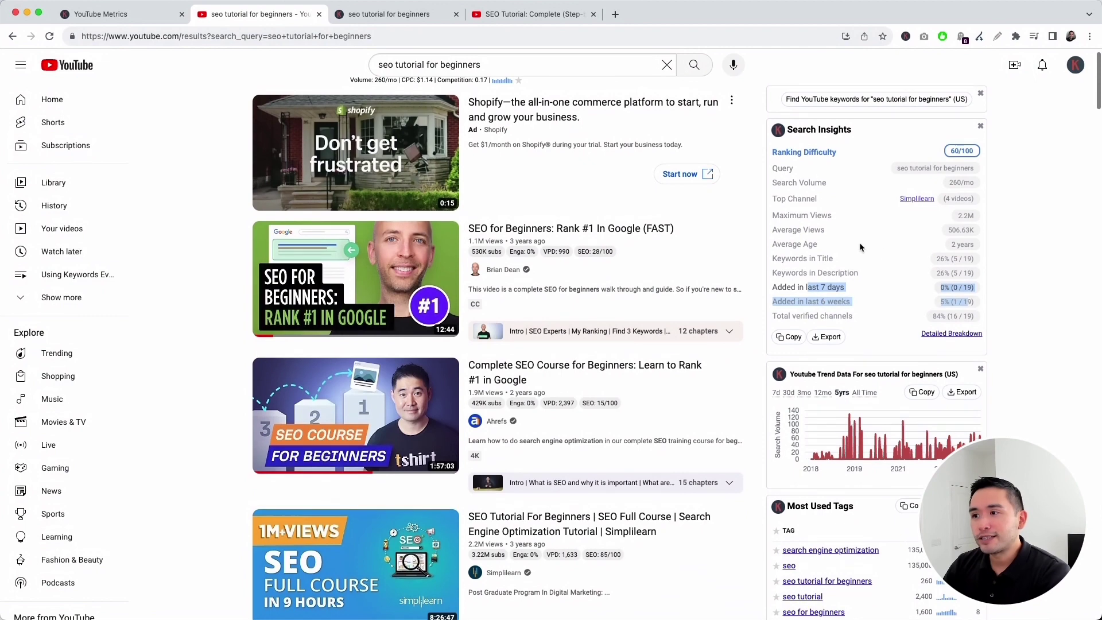
drag(979, 244, 946, 248)
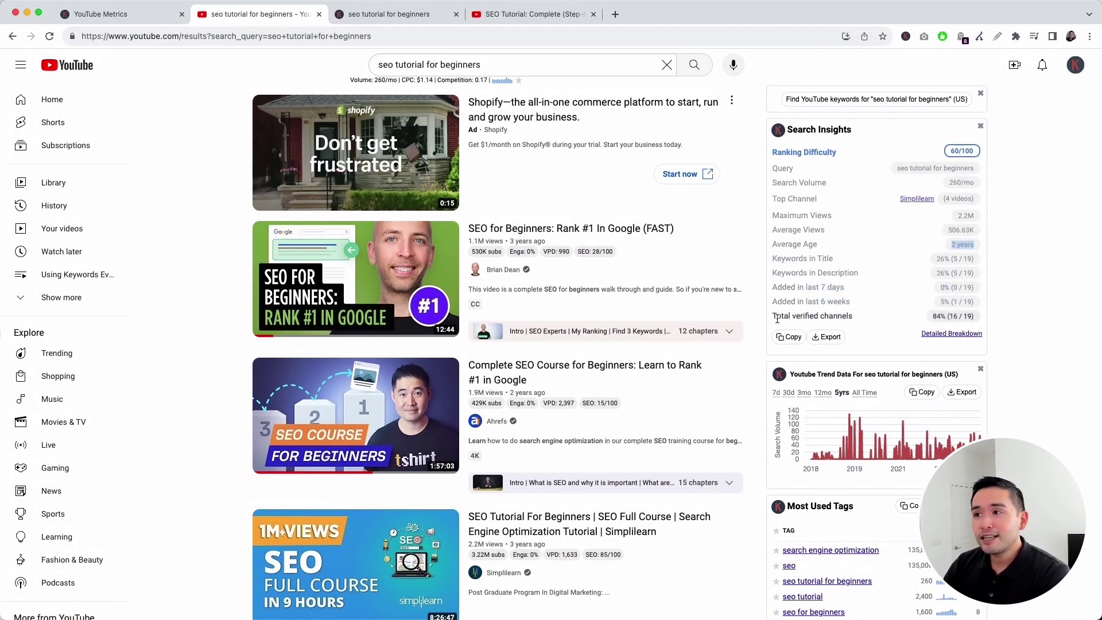
drag(775, 318, 856, 318)
drag(932, 317, 947, 317)
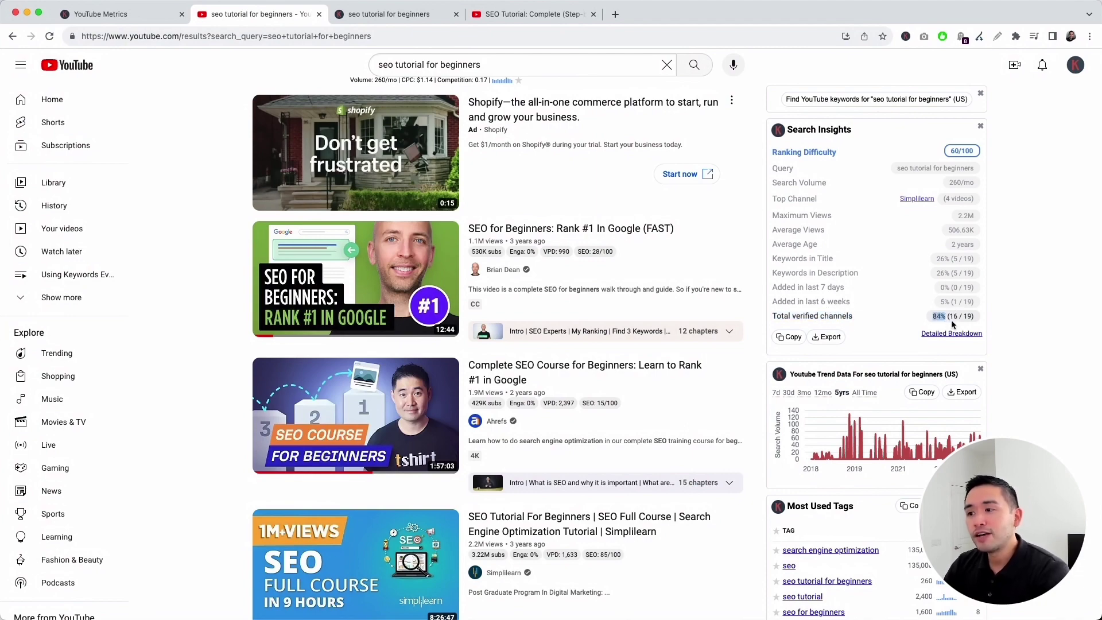
scroll(683, 380, down, 3)
scroll(683, 380, up, 4)
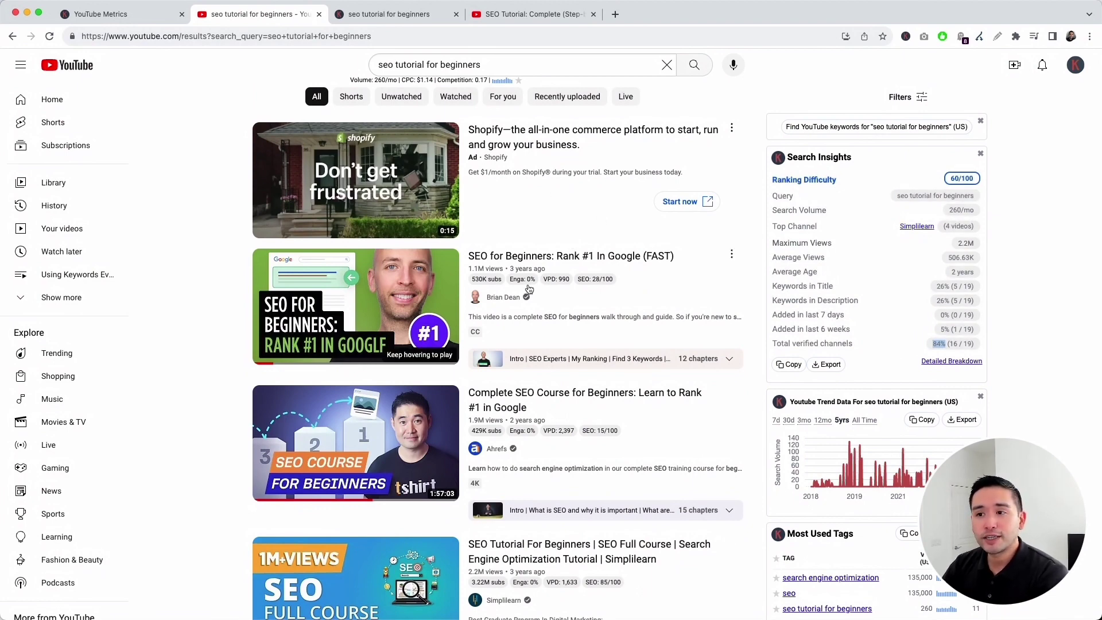
scroll(509, 425, down, 1)
scroll(509, 426, down, 2)
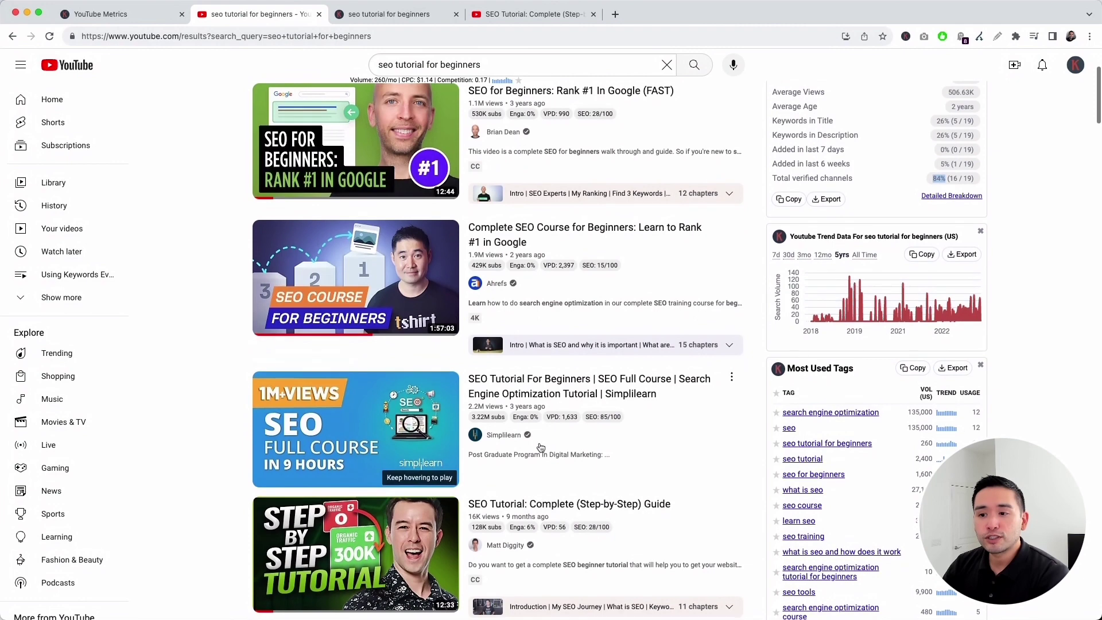
scroll(552, 271, up, 3)
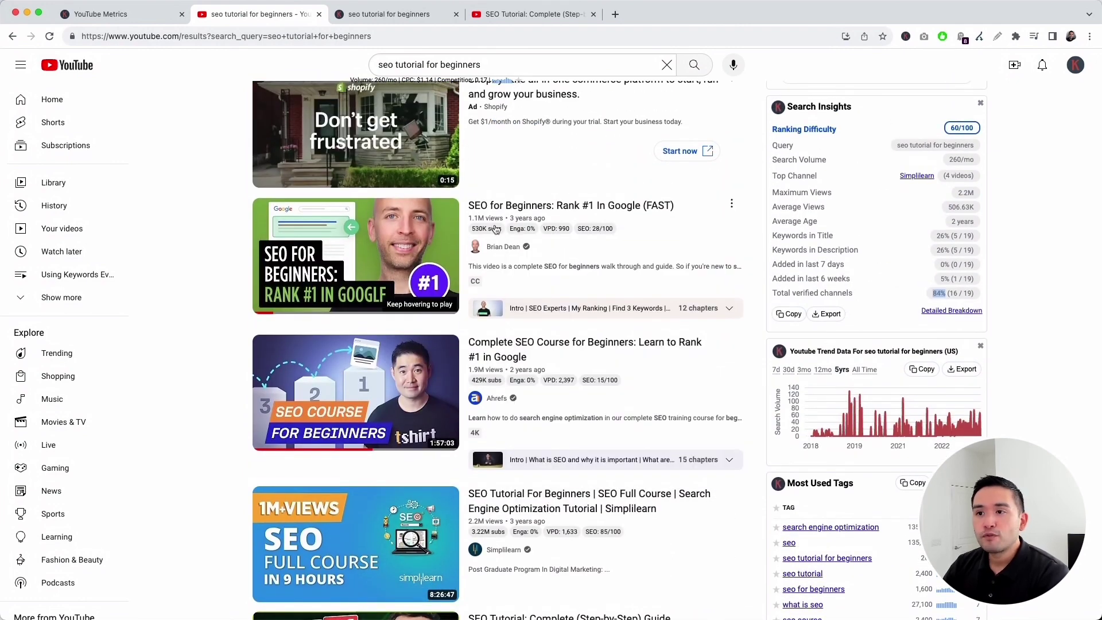
mouse_move(496, 230)
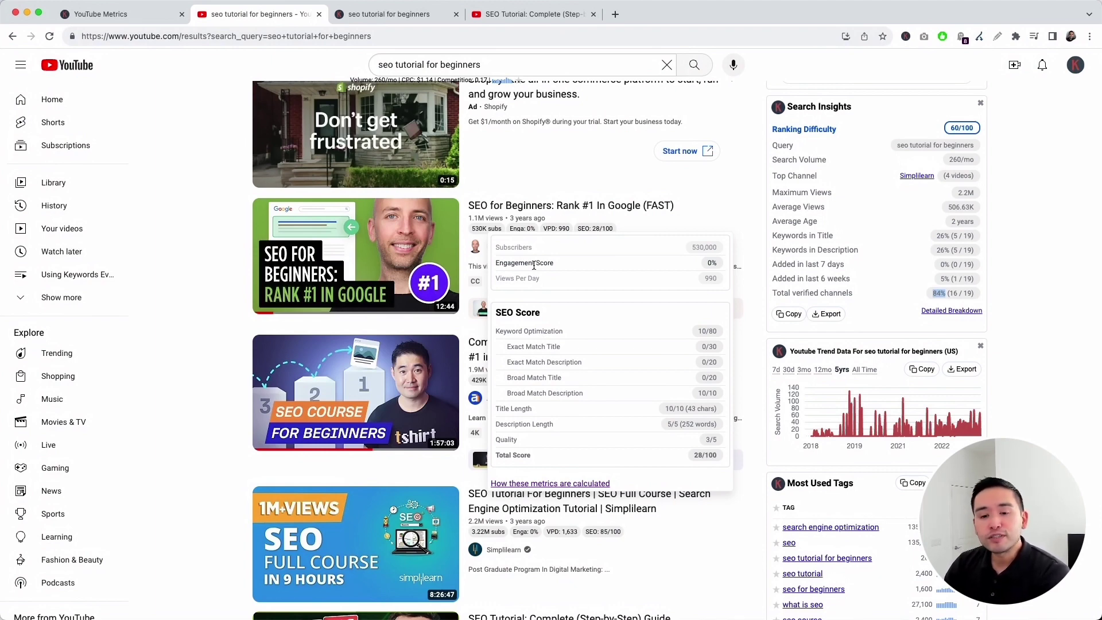
drag(501, 279, 719, 282)
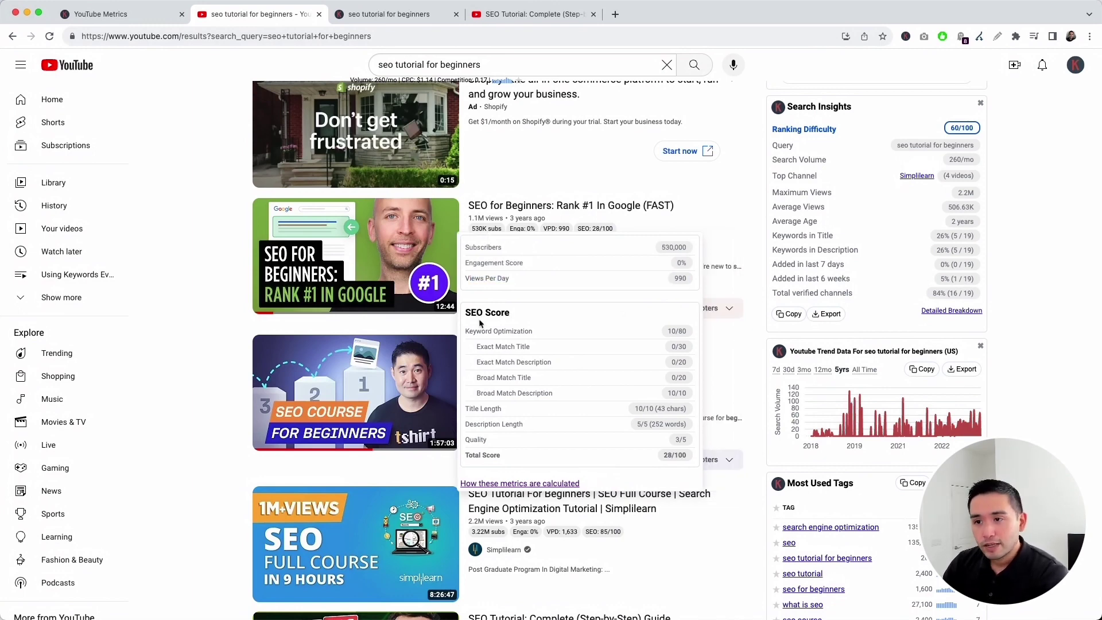
drag(675, 458, 664, 458)
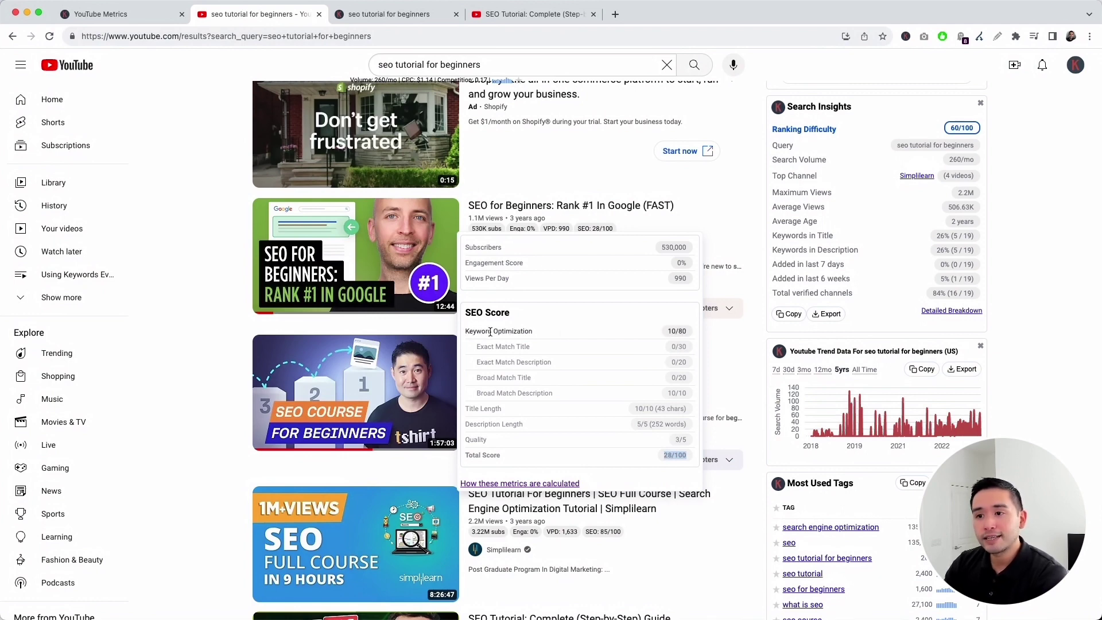
click(676, 331)
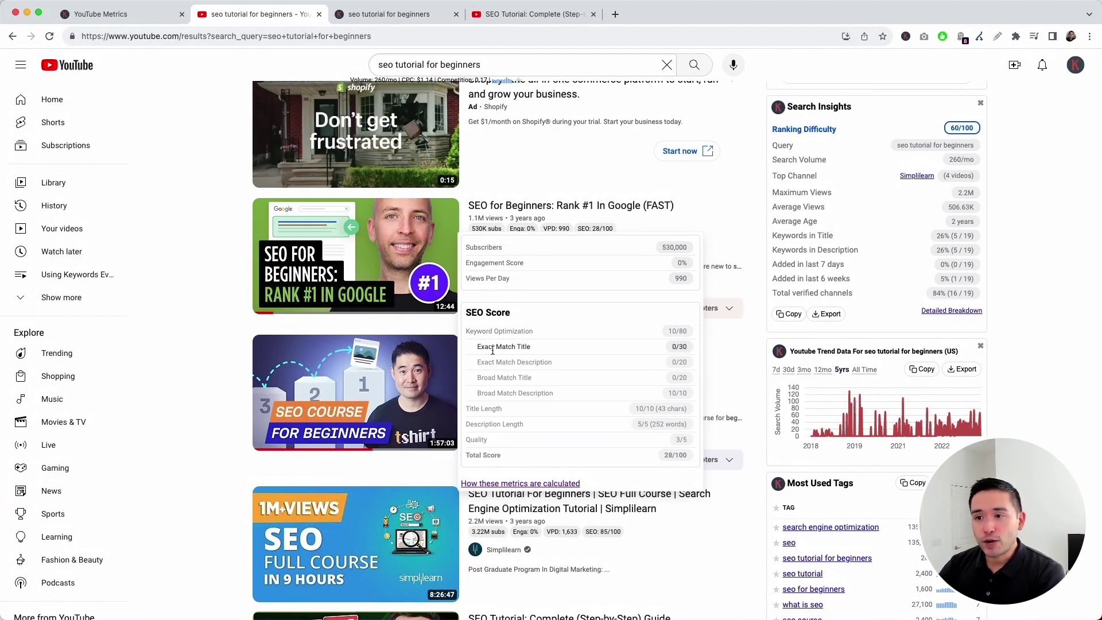
drag(480, 347, 569, 393)
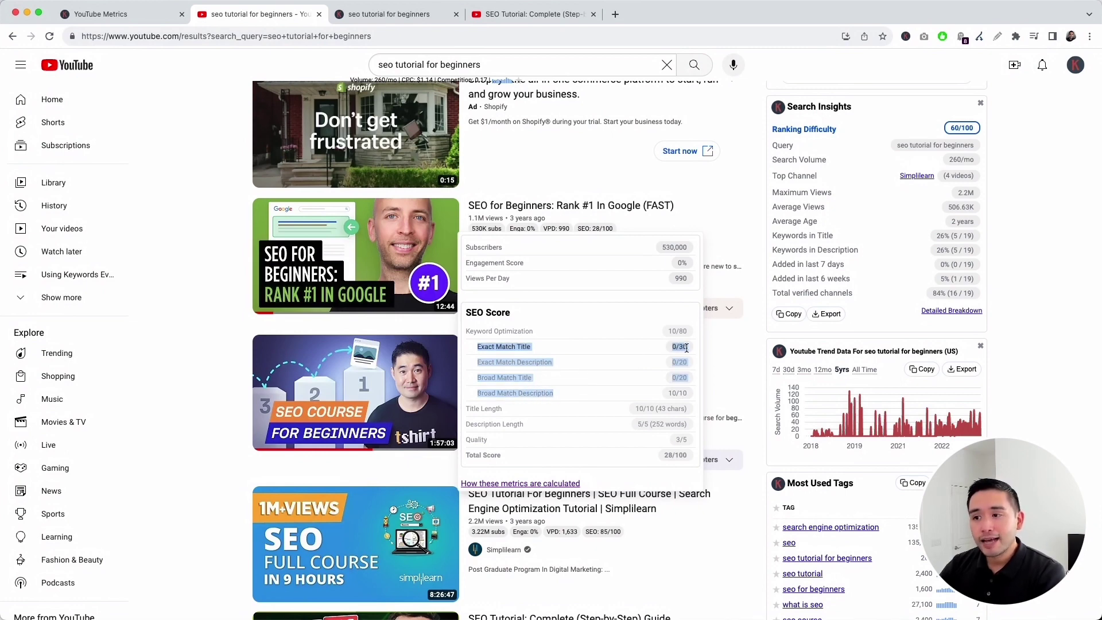
drag(689, 396, 670, 330)
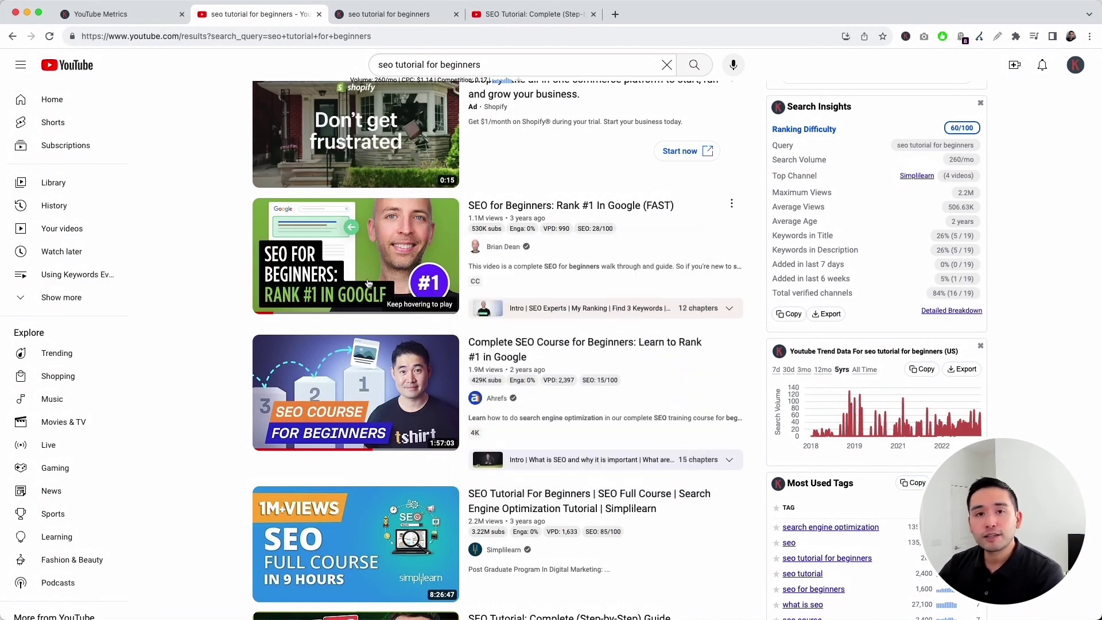
Jump to the SEO Score Calculations section of the YouTube Metrics docs
click(140, 23)
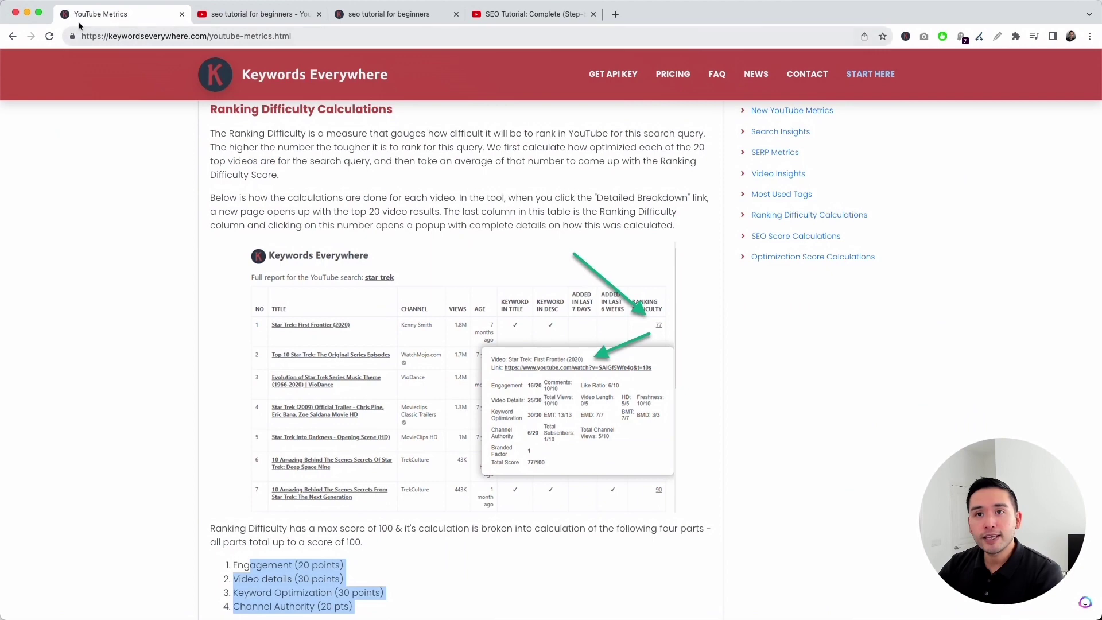
click(221, 274)
scroll(223, 275, up, 2)
scroll(242, 356, down, 15)
drag(233, 150, 345, 152)
scroll(327, 212, down, 5)
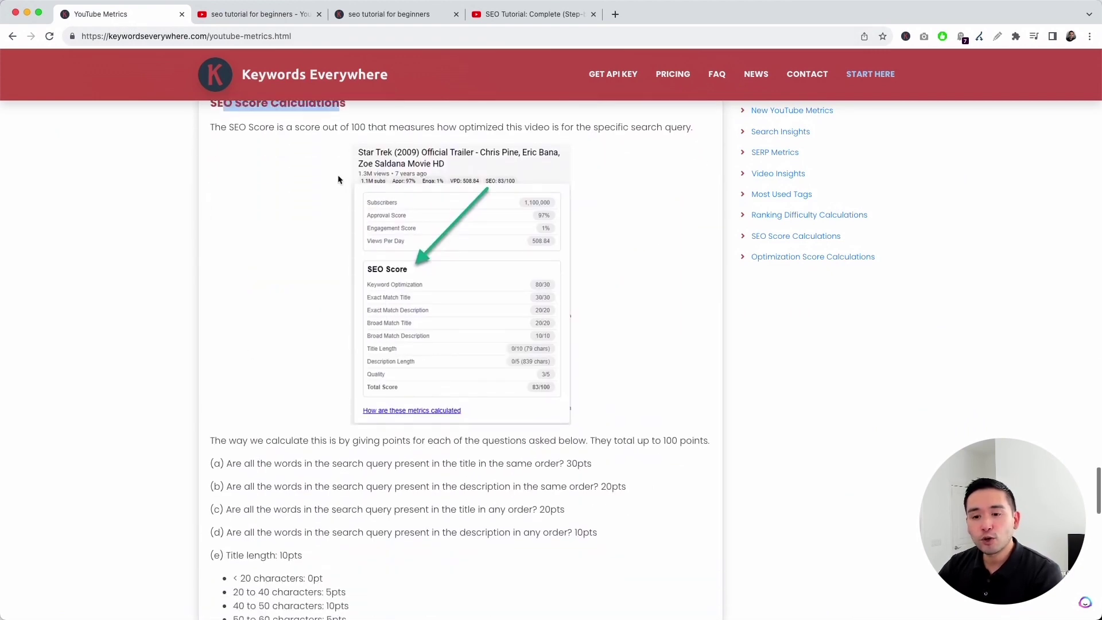
scroll(328, 212, up, 3)
Read the SEO point rules, then highlight the video's Title Length 10/10 row in the results
drag(210, 346, 431, 475)
scroll(430, 470, down, 1)
scroll(429, 468, down, 2)
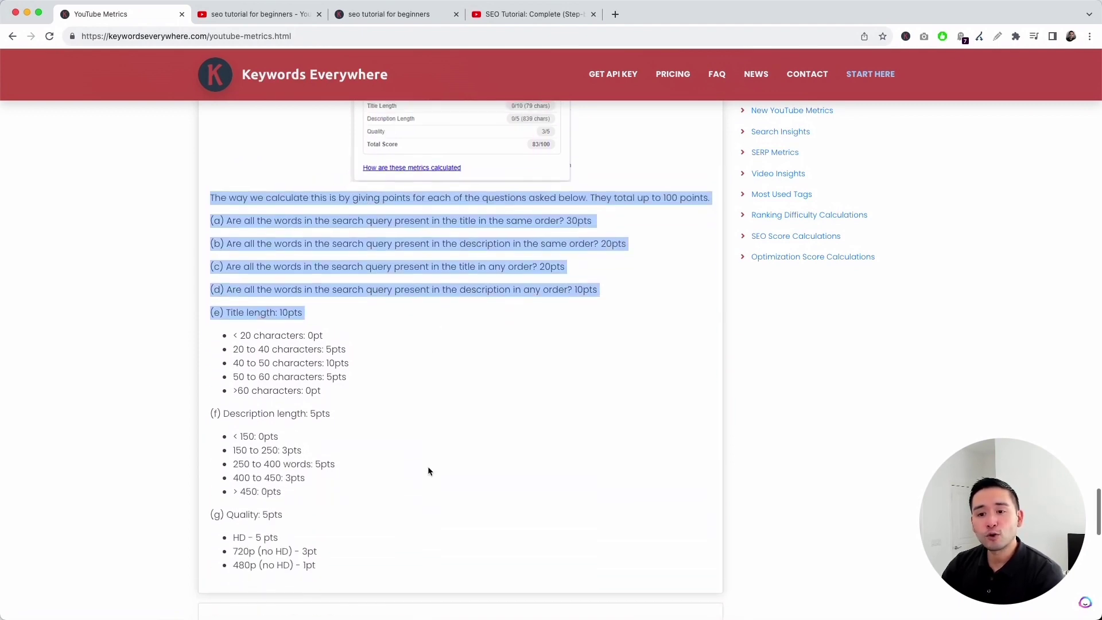
drag(258, 342, 361, 466)
scroll(360, 464, up, 5)
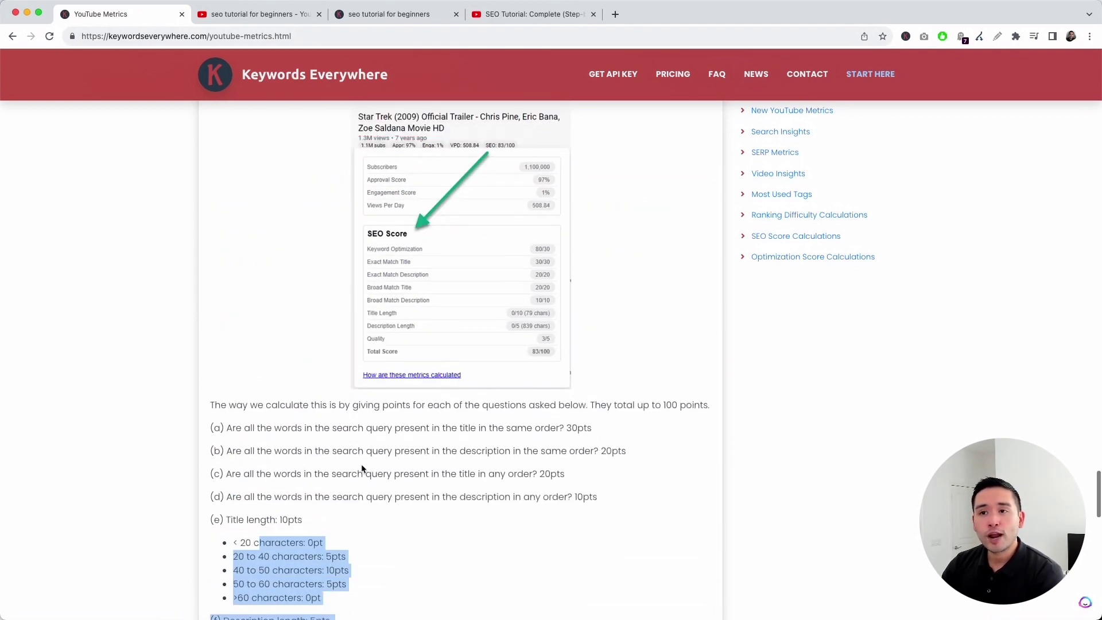
key(ctrl+Tab)
drag(481, 408, 692, 440)
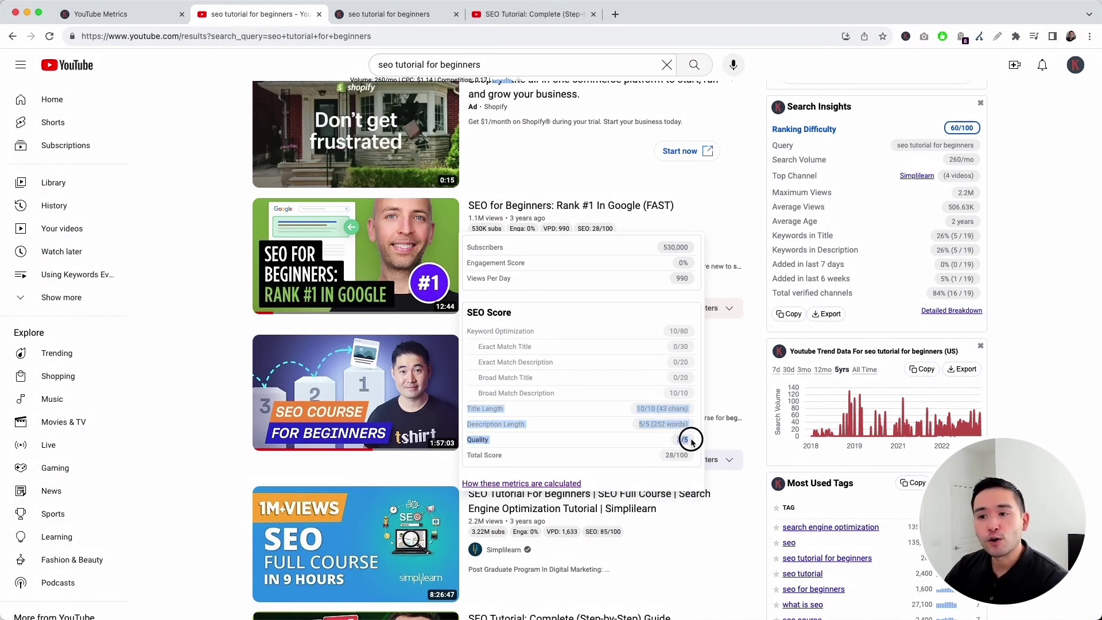
Highlight the keyword-through-quality and Total Score rows, then scroll down to the Most Used Tags list
drag(478, 332, 689, 440)
drag(472, 455, 692, 459)
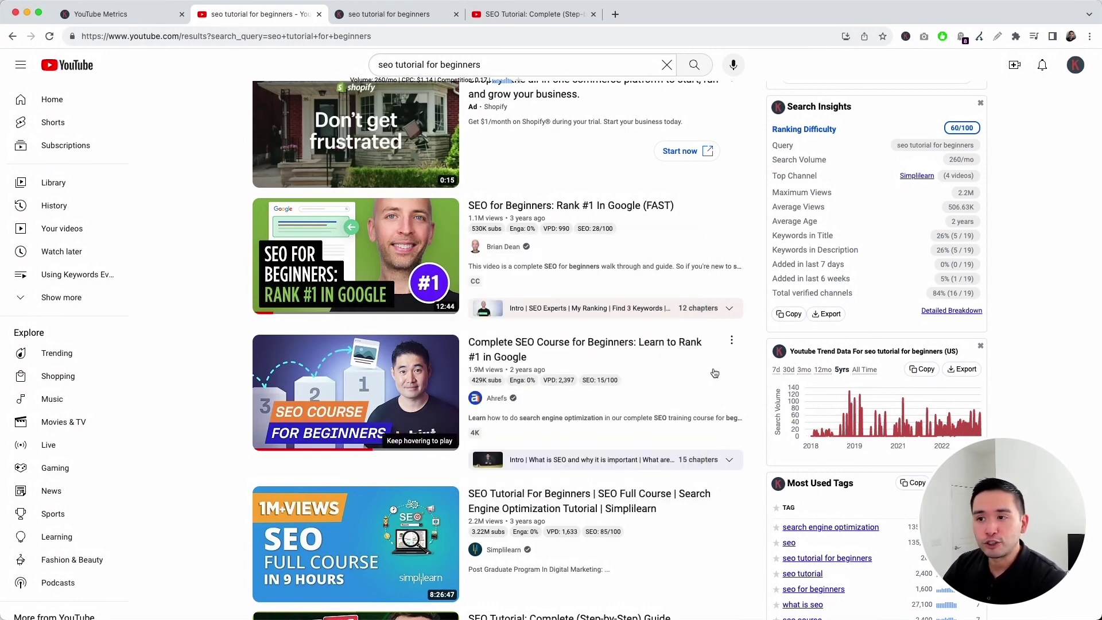
scroll(596, 251, down, 3)
scroll(859, 233, down, 5)
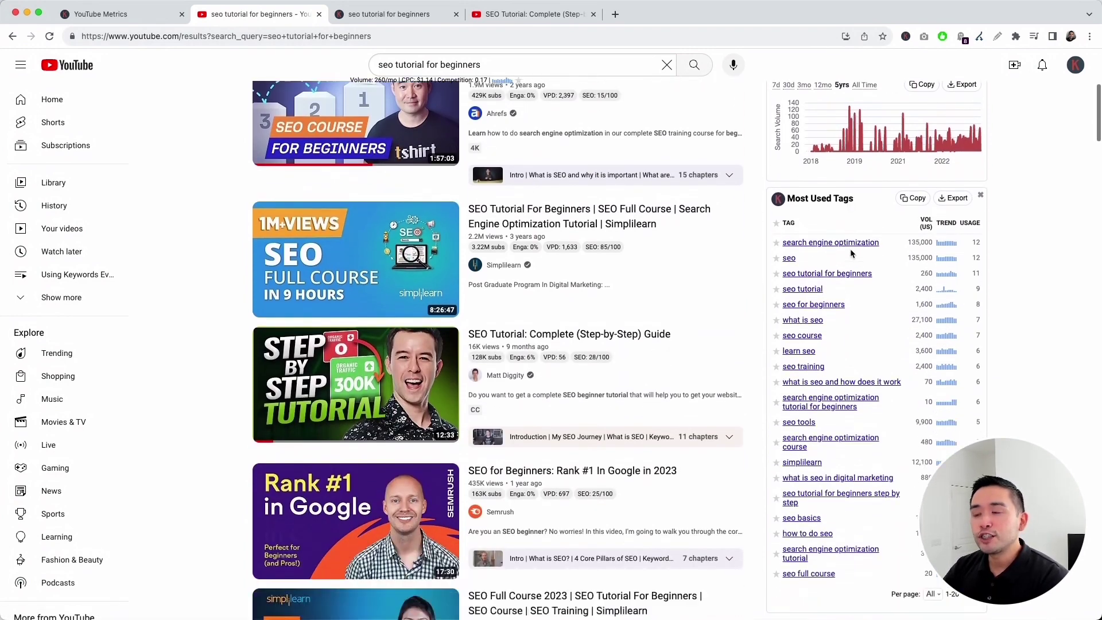
scroll(815, 135, down, 1)
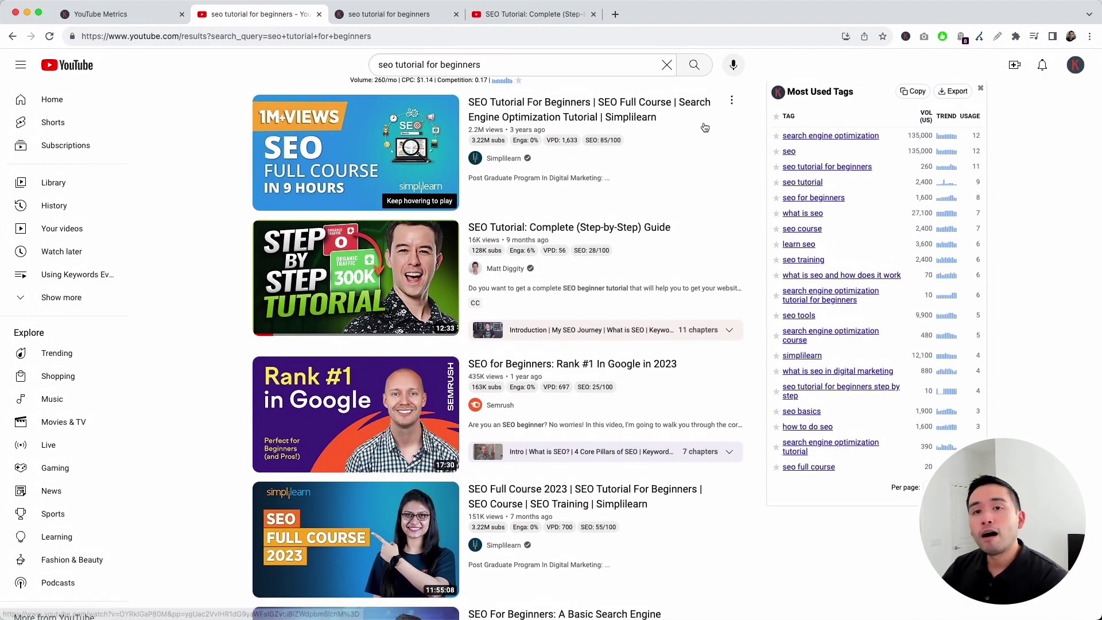
mouse_move(465, 135)
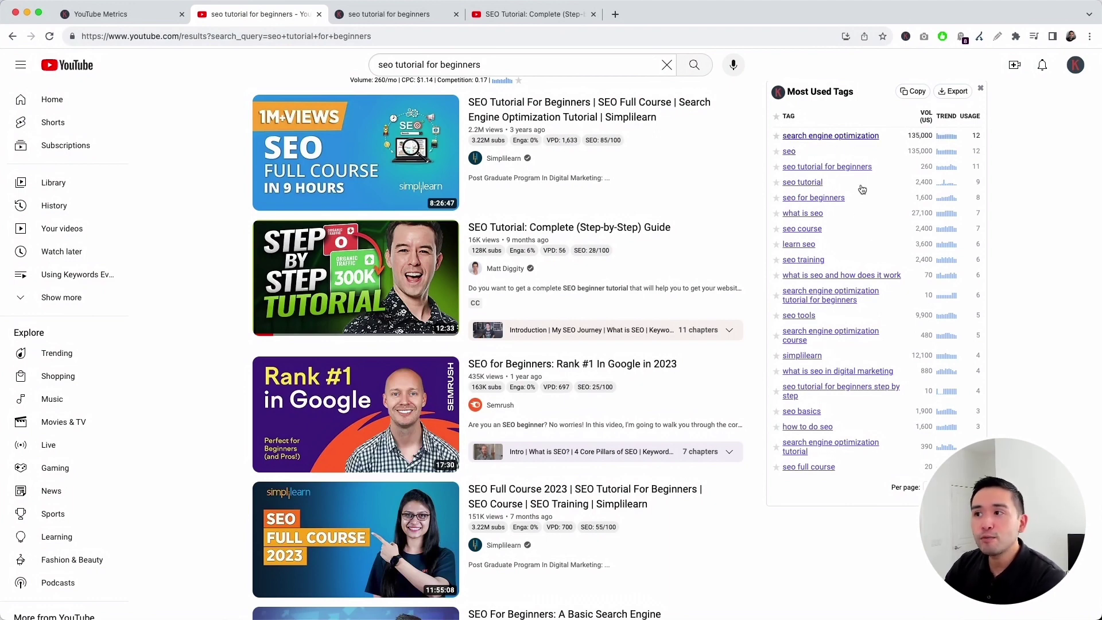
scroll(722, 505, up, 5)
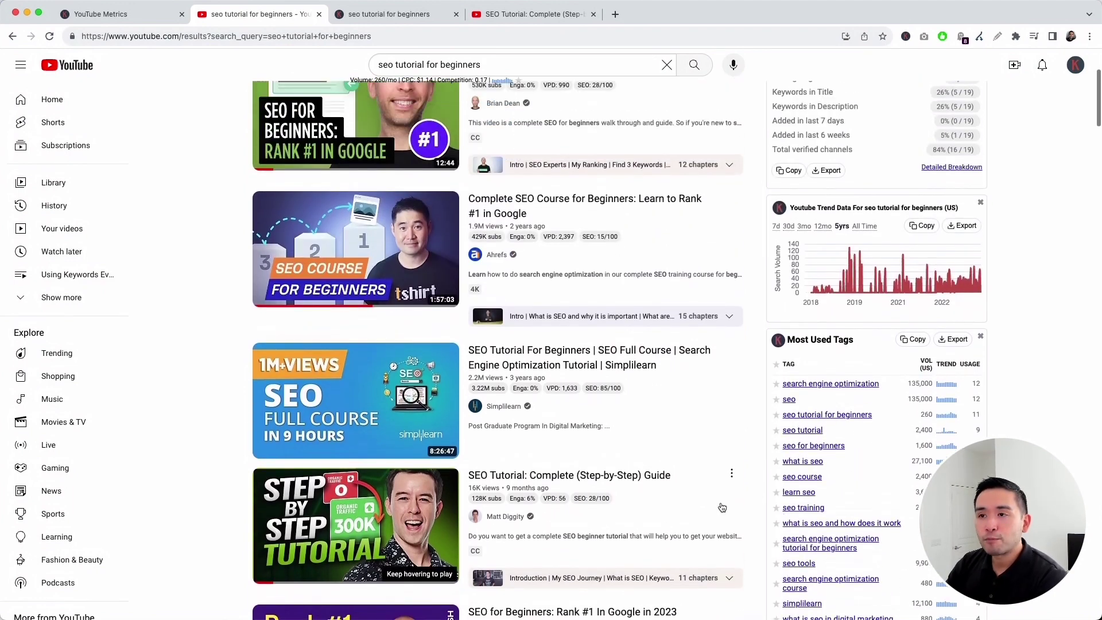
scroll(740, 488, down, 7)
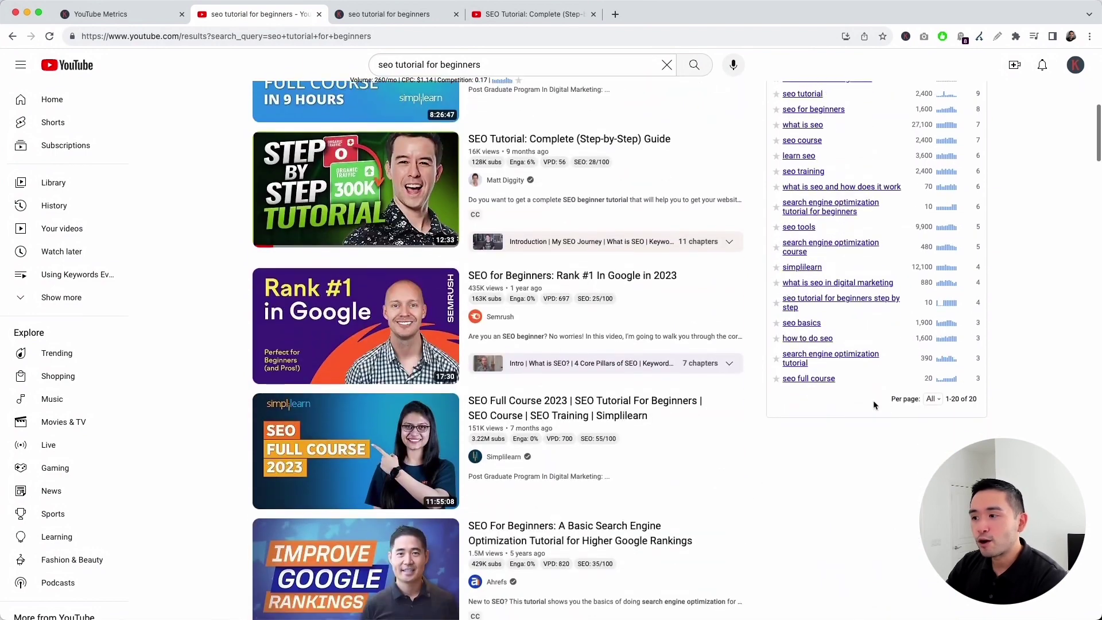
scroll(947, 388, up, 2)
scroll(947, 388, down, 1)
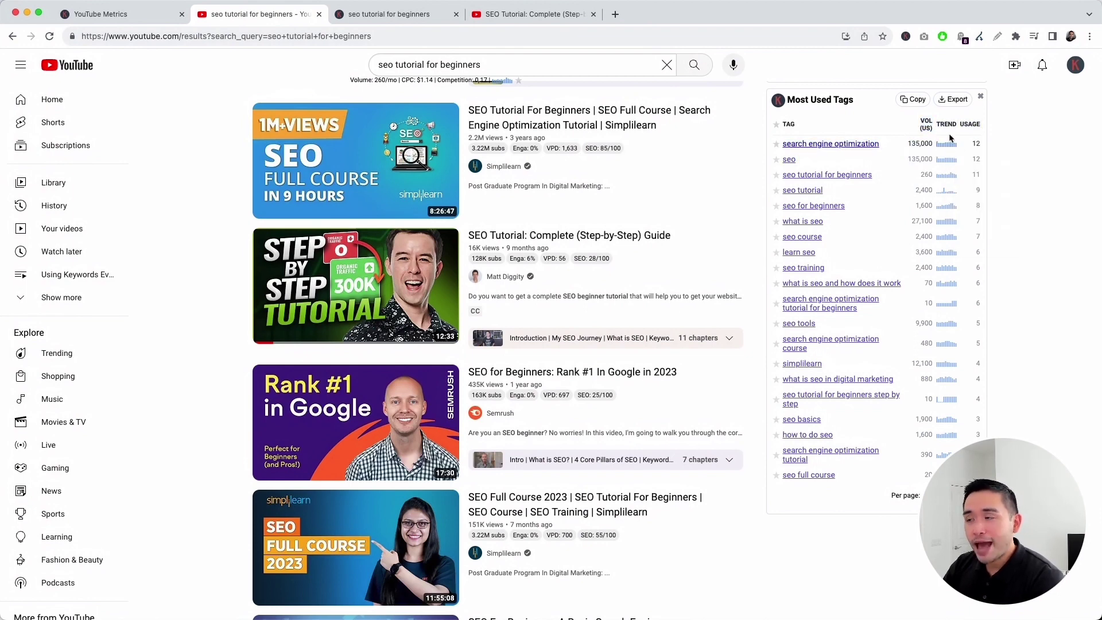
click(970, 144)
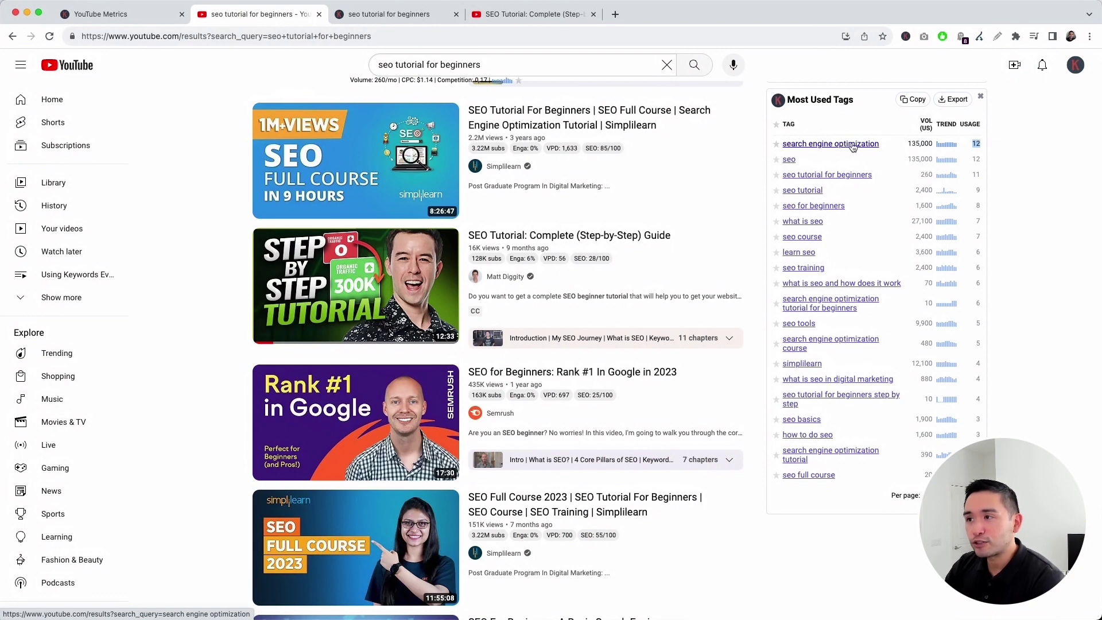
click(970, 191)
double_click(970, 192)
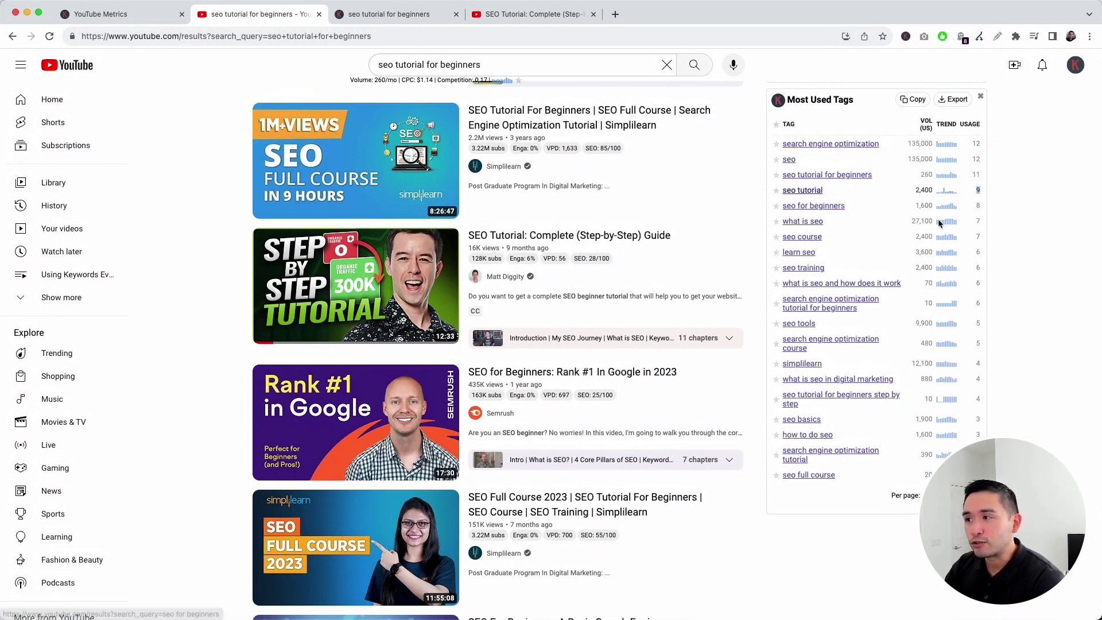
scroll(984, 228, down, 5)
scroll(979, 255, up, 4)
scroll(979, 255, up, 1)
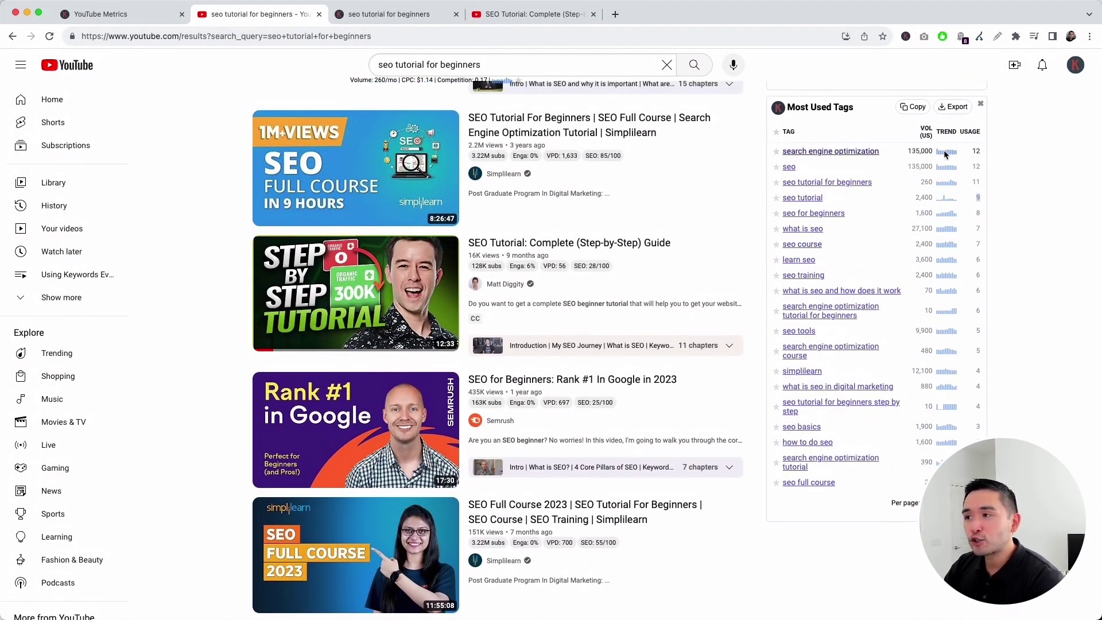
mouse_move(944, 152)
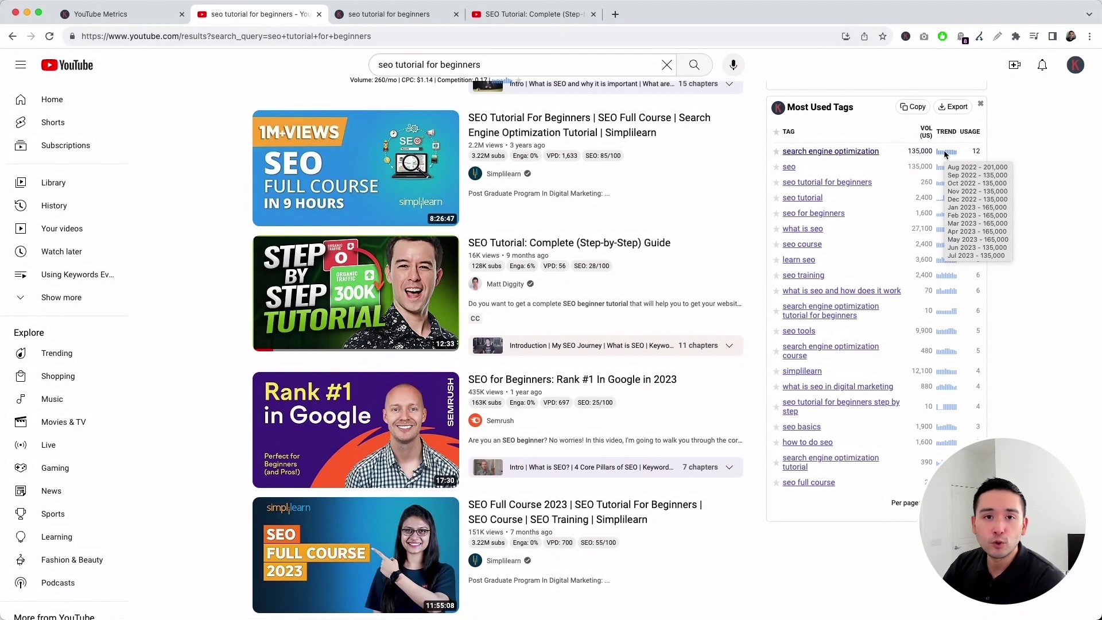
scroll(784, 367, up, 7)
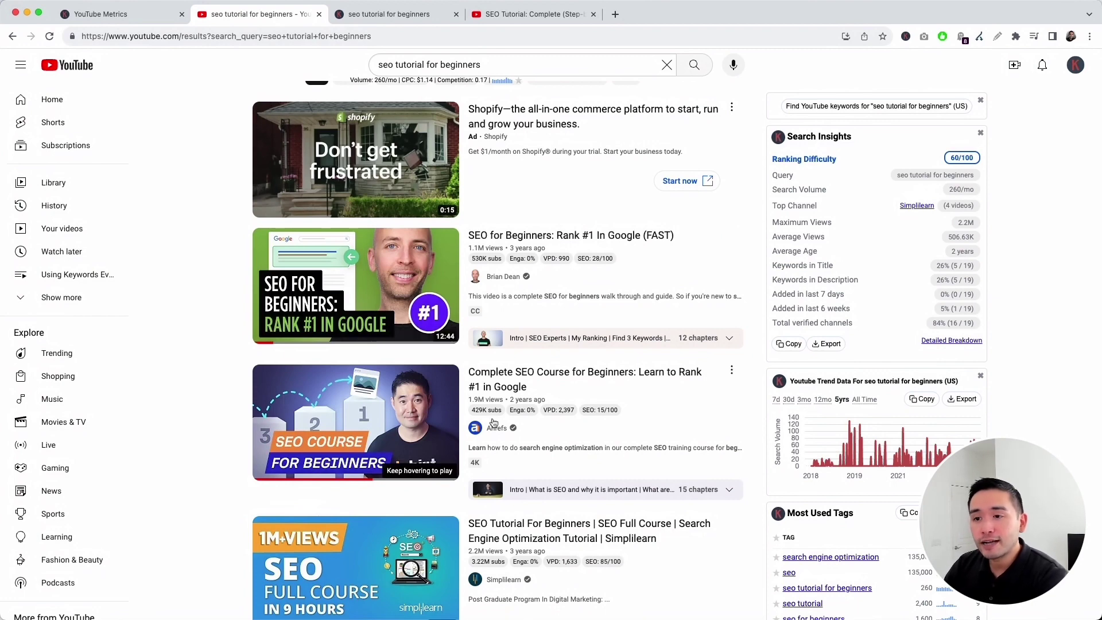
Review the results' Search Insights metrics, then open the 'SEO Tutorial: Complete (Step-by-Step) Guide' video tab
click(544, 22)
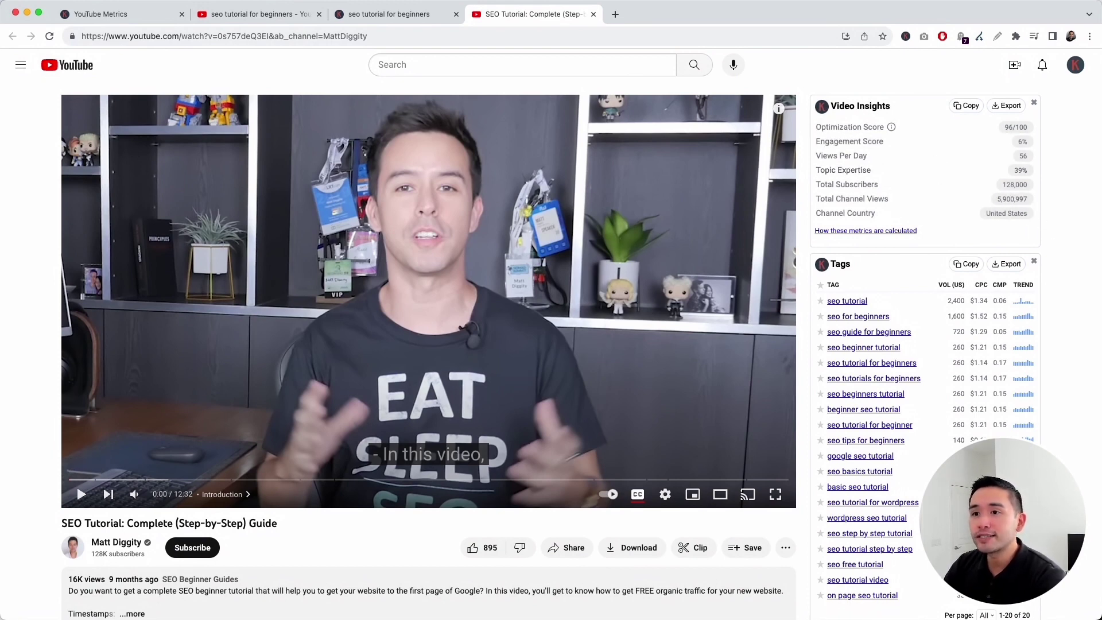
click(297, 16)
drag(784, 175, 940, 318)
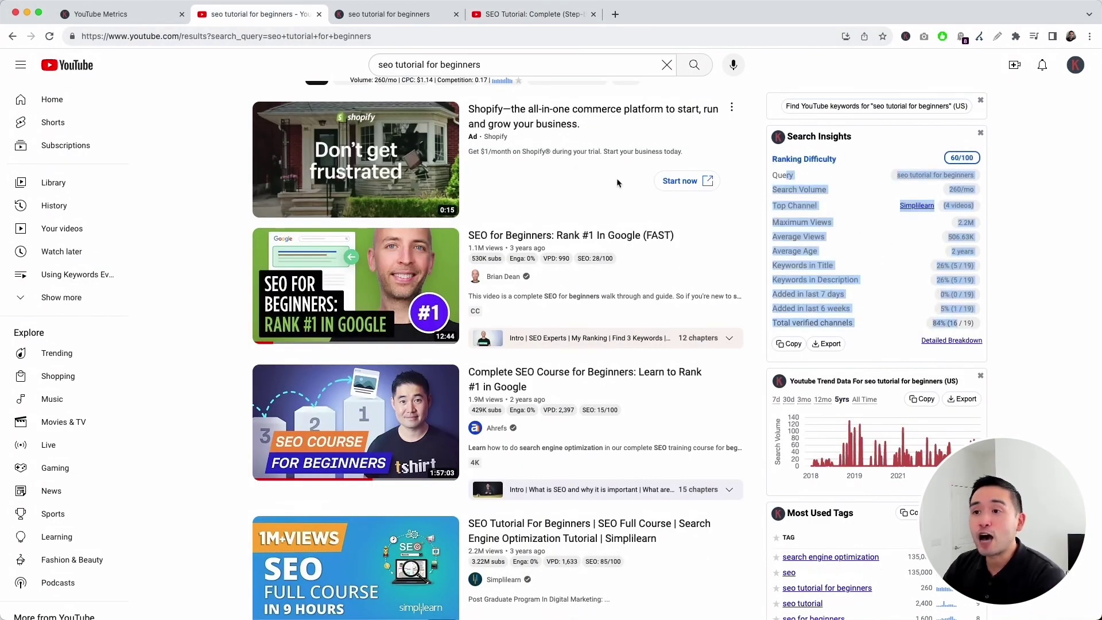
scroll(617, 178, down, 6)
scroll(644, 461, up, 7)
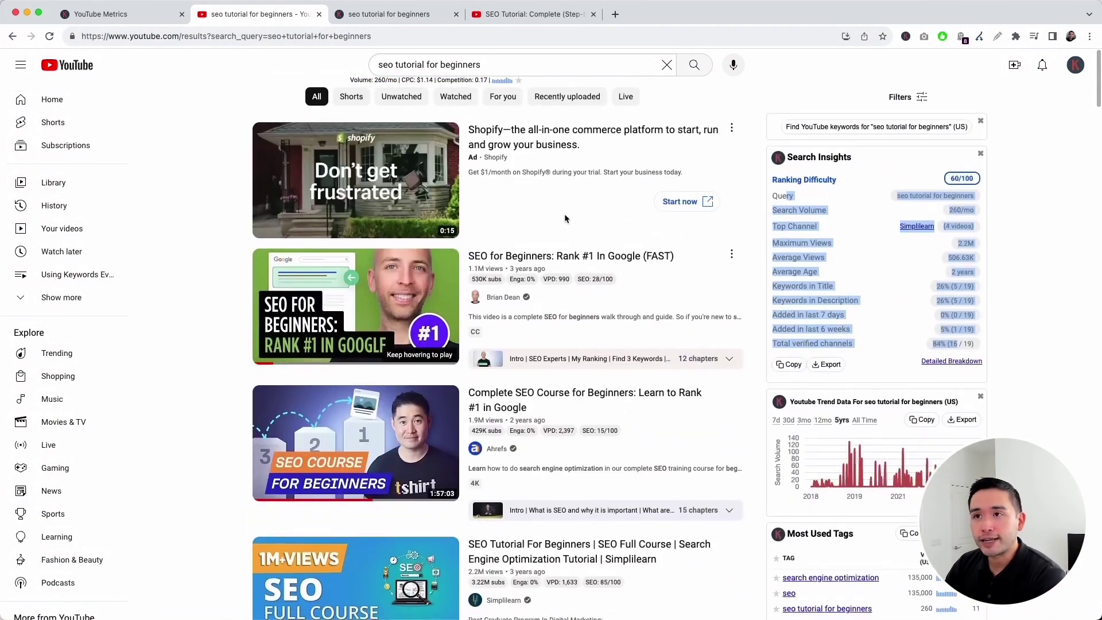
click(548, 16)
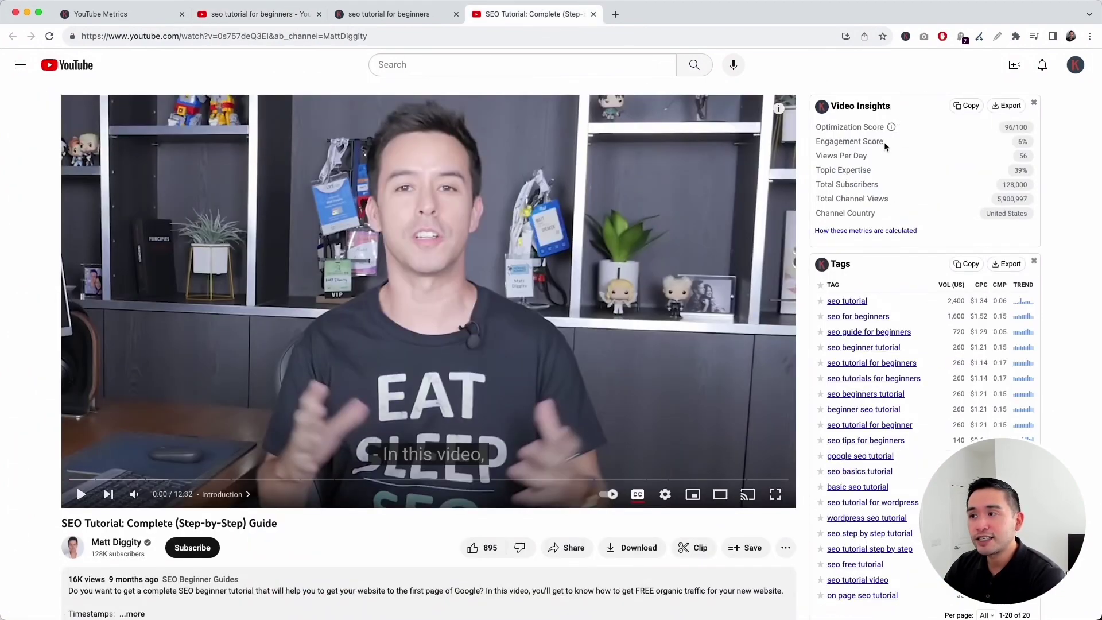
Show the 96/100 Optimization Score breakdown, where only Total Tag Characters (425) scores 6/10
mouse_move(891, 127)
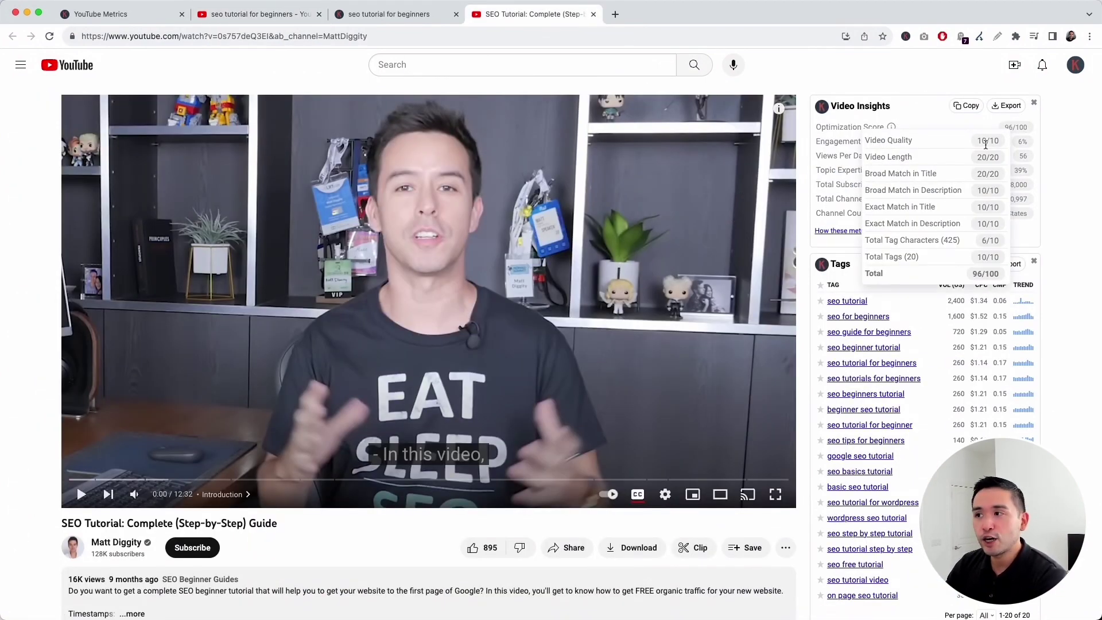
drag(815, 127, 863, 127)
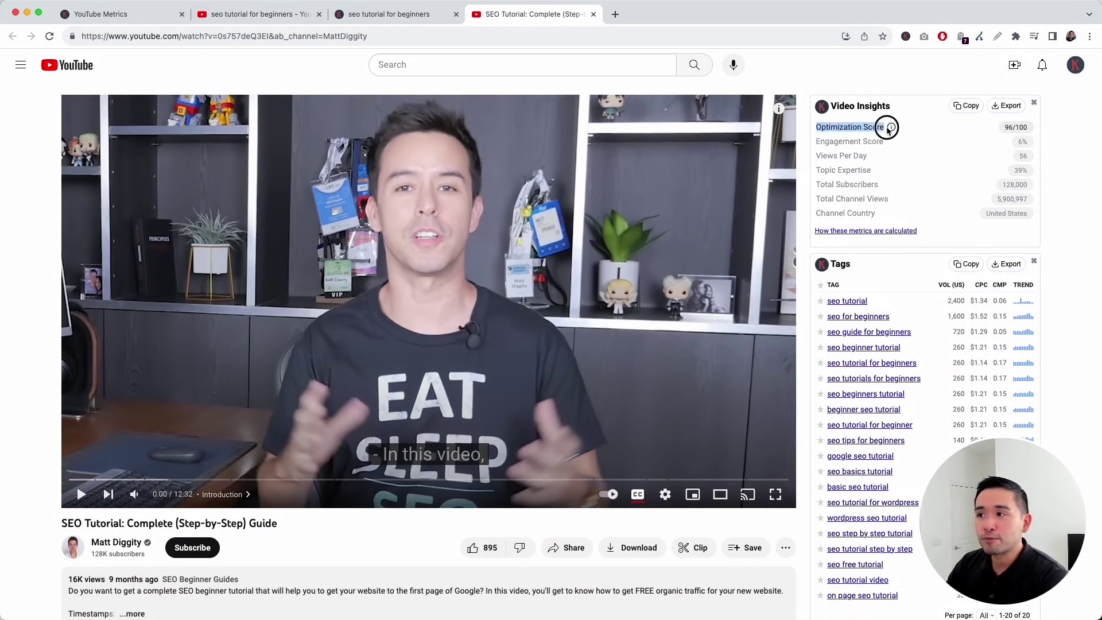
mouse_move(1013, 127)
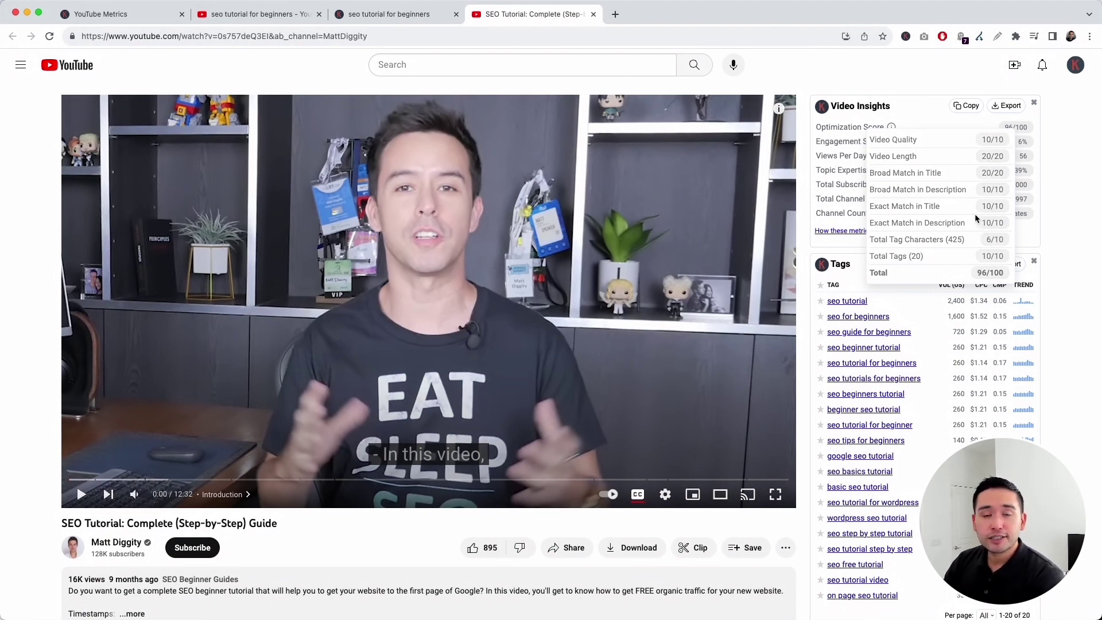
Open the Optimization Score Calculations section in the YouTube Metrics docs
click(143, 18)
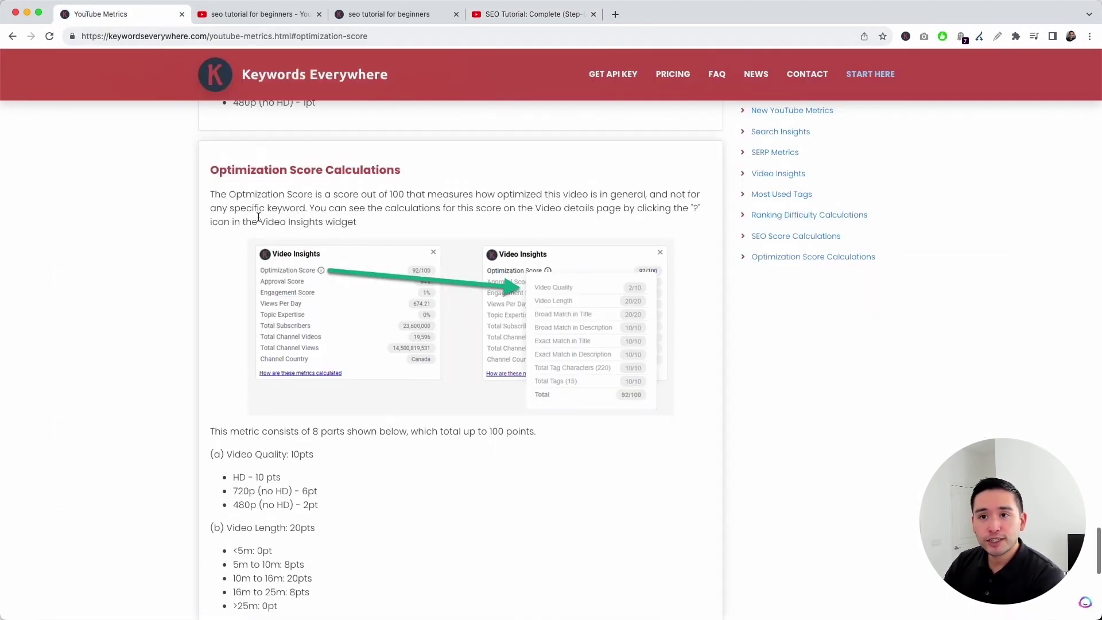
scroll(258, 217, up, 1)
drag(211, 182, 338, 532)
scroll(339, 534, down, 2)
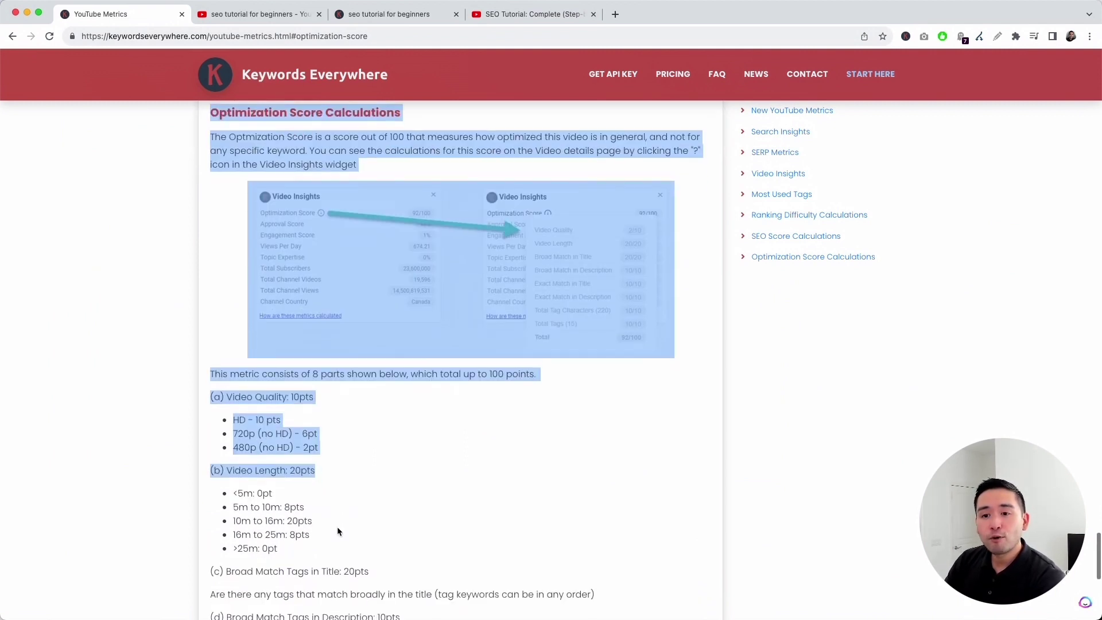
scroll(338, 531, down, 2)
click(315, 475)
Highlight the Video Quality, Video Length: 20pts and Broad Match Tags in Title lines
drag(234, 360, 310, 360)
drag(228, 434, 312, 434)
drag(233, 360, 313, 361)
drag(233, 434, 287, 434)
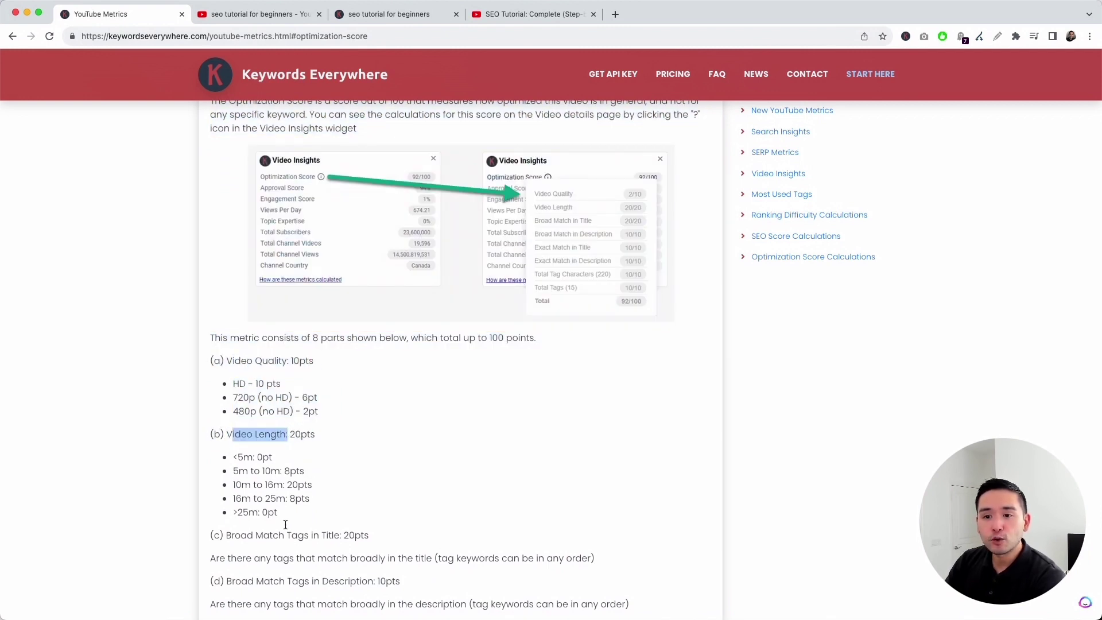
drag(232, 535, 365, 537)
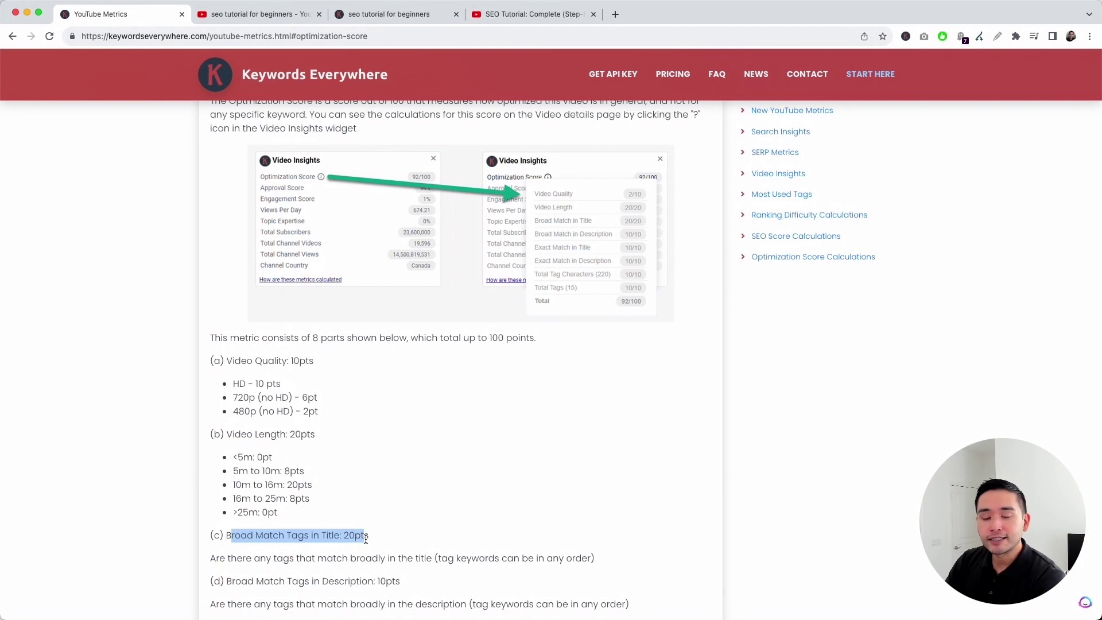
scroll(365, 538, down, 6)
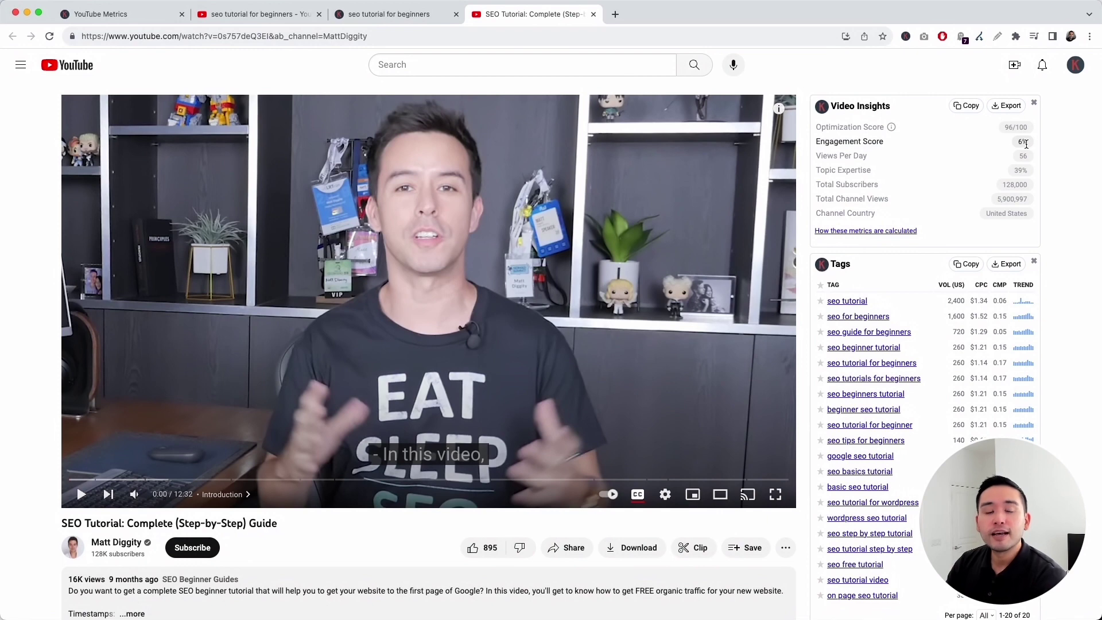
drag(1025, 144, 1009, 143)
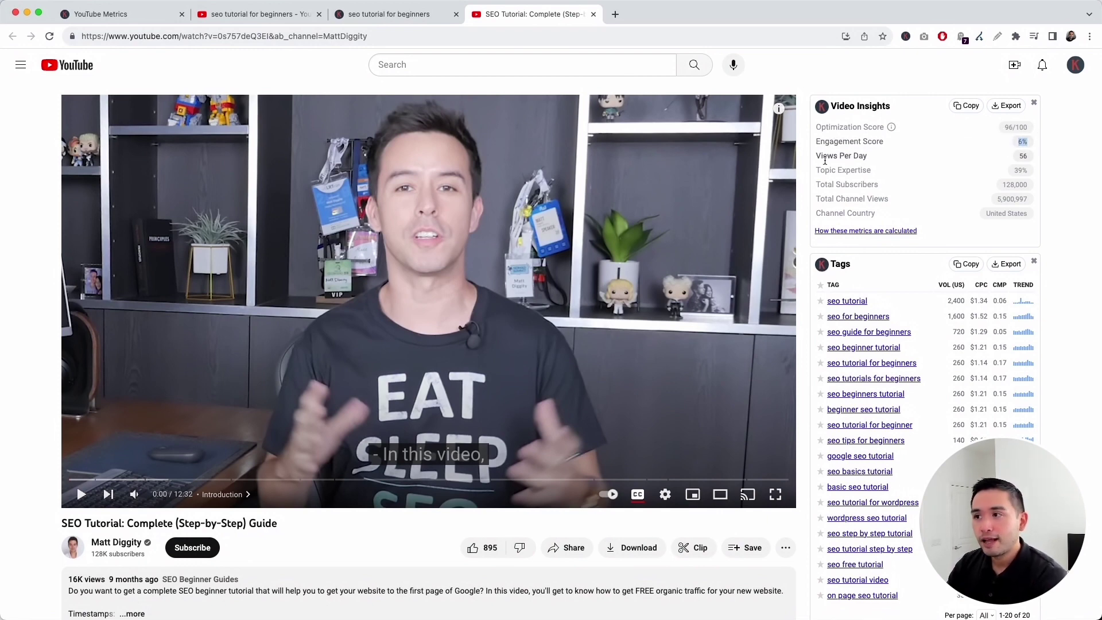
drag(820, 157, 1028, 160)
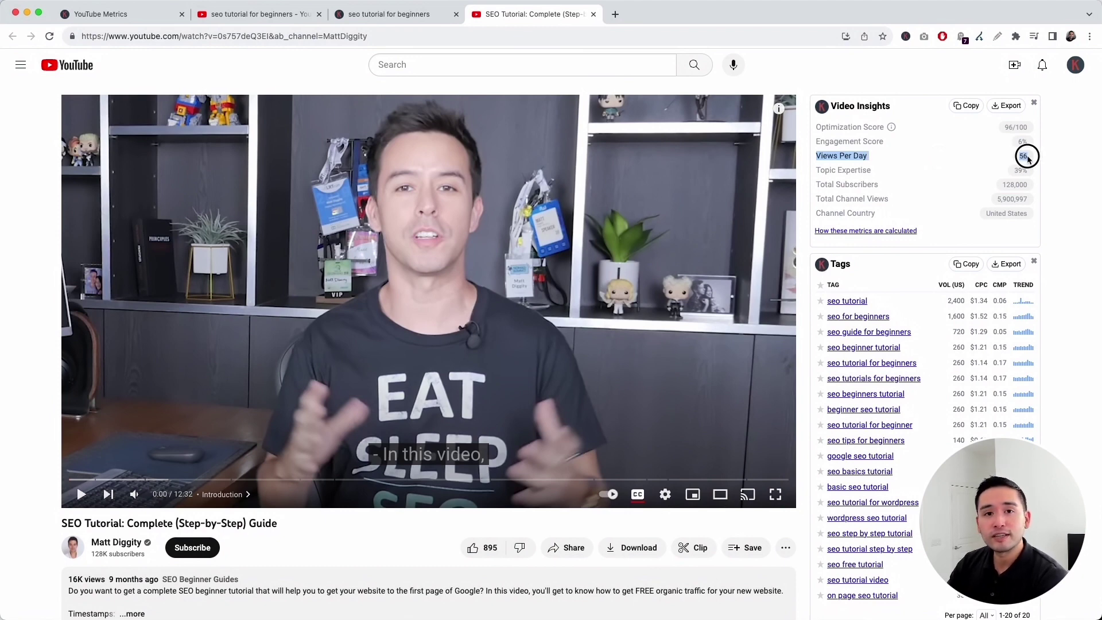
mouse_move(1028, 158)
mouse_down()
mouse_move(873, 174)
mouse_move(1022, 173)
mouse_up()
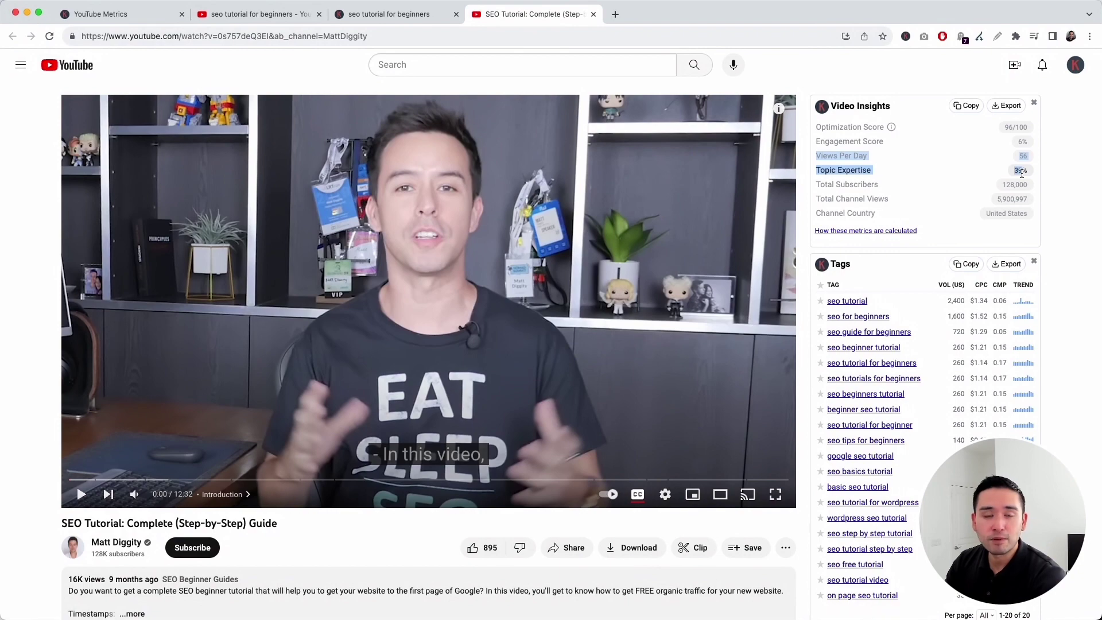
scroll(904, 189, down, 10)
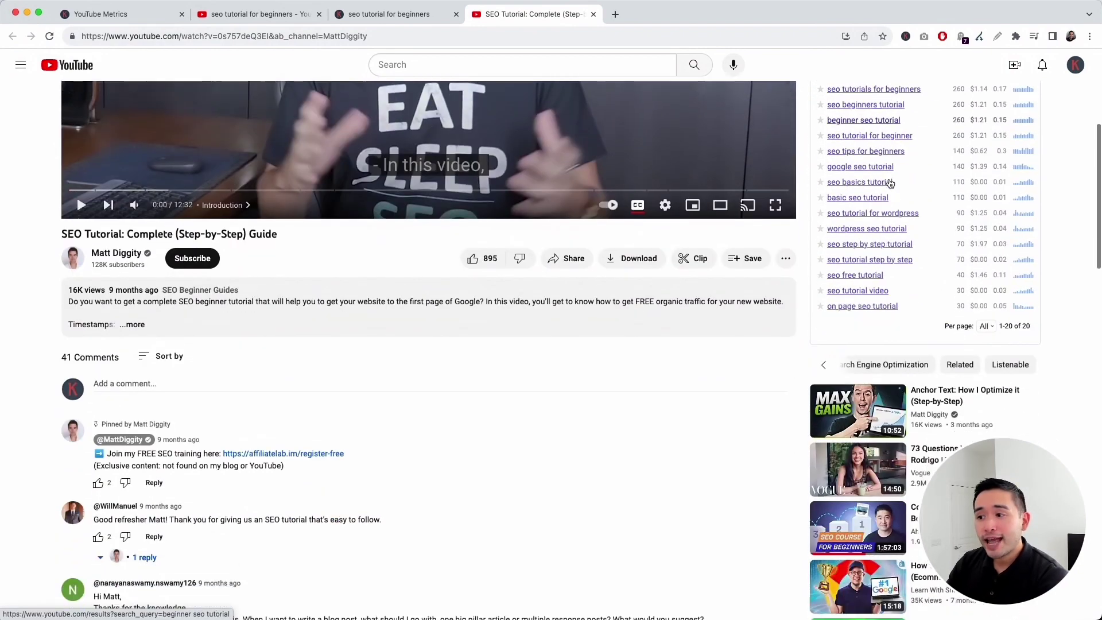
scroll(939, 301, down, 5)
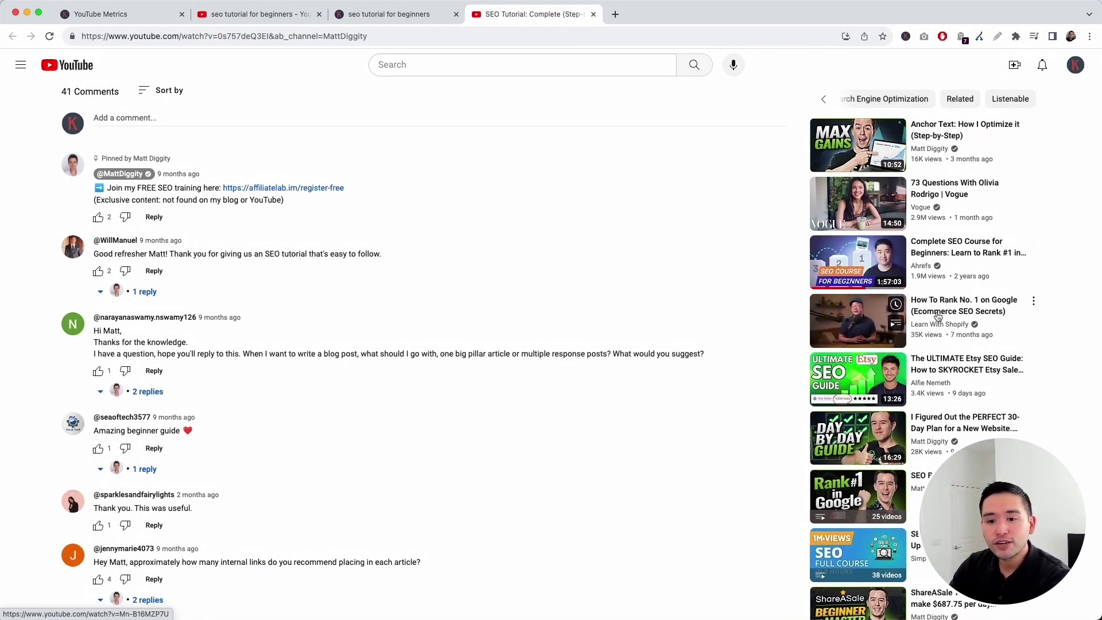
scroll(938, 392, down, 1)
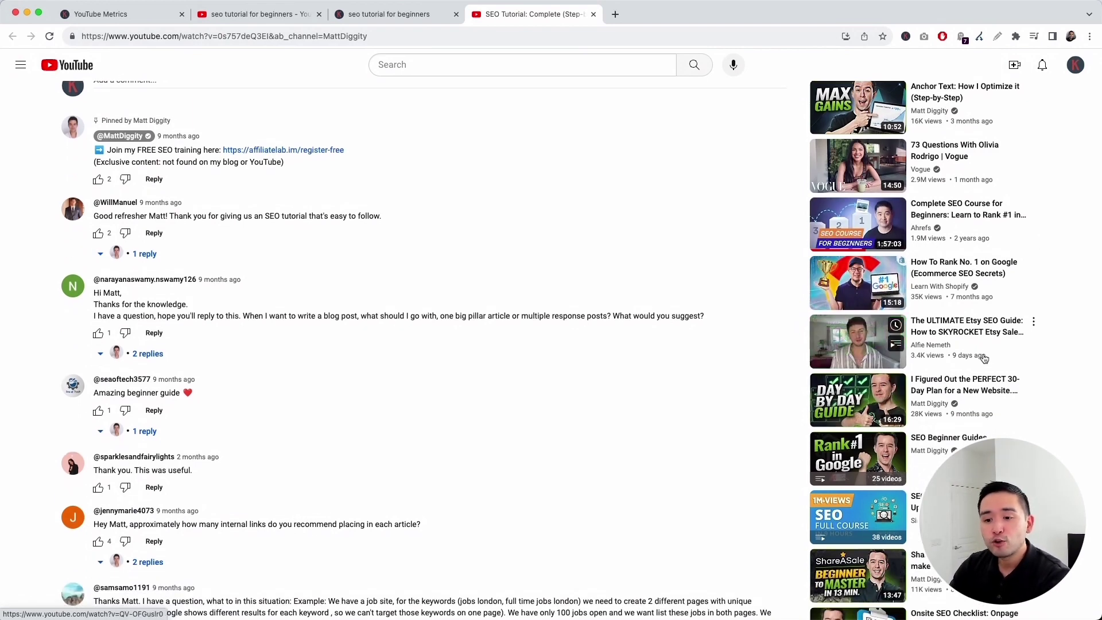
scroll(987, 359, down, 1)
scroll(988, 343, down, 1)
scroll(985, 338, up, 3)
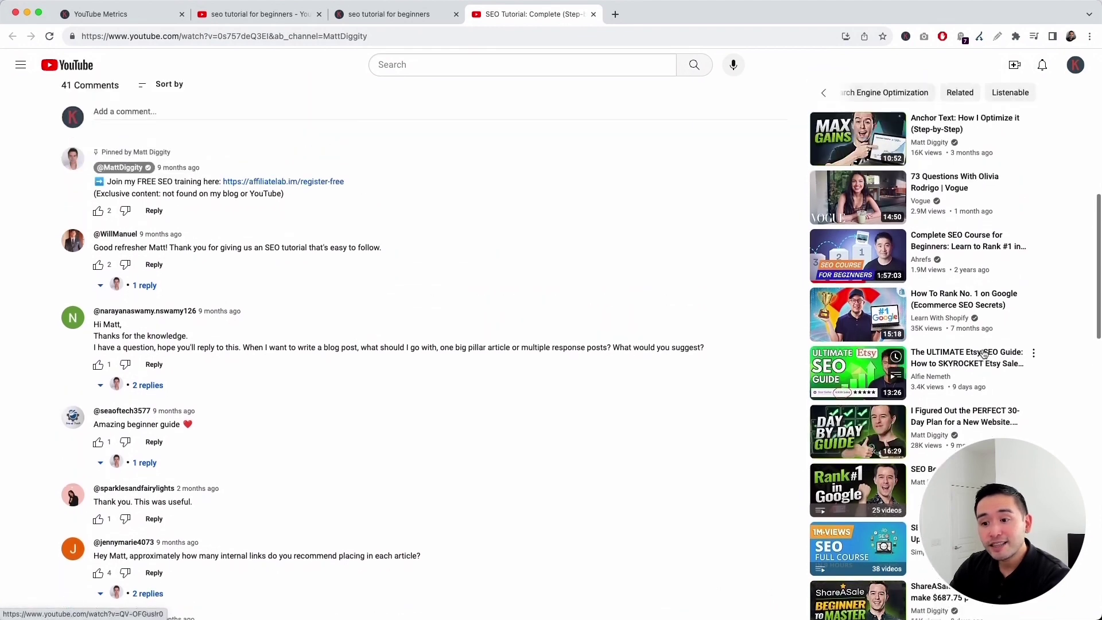
scroll(985, 335, up, 1)
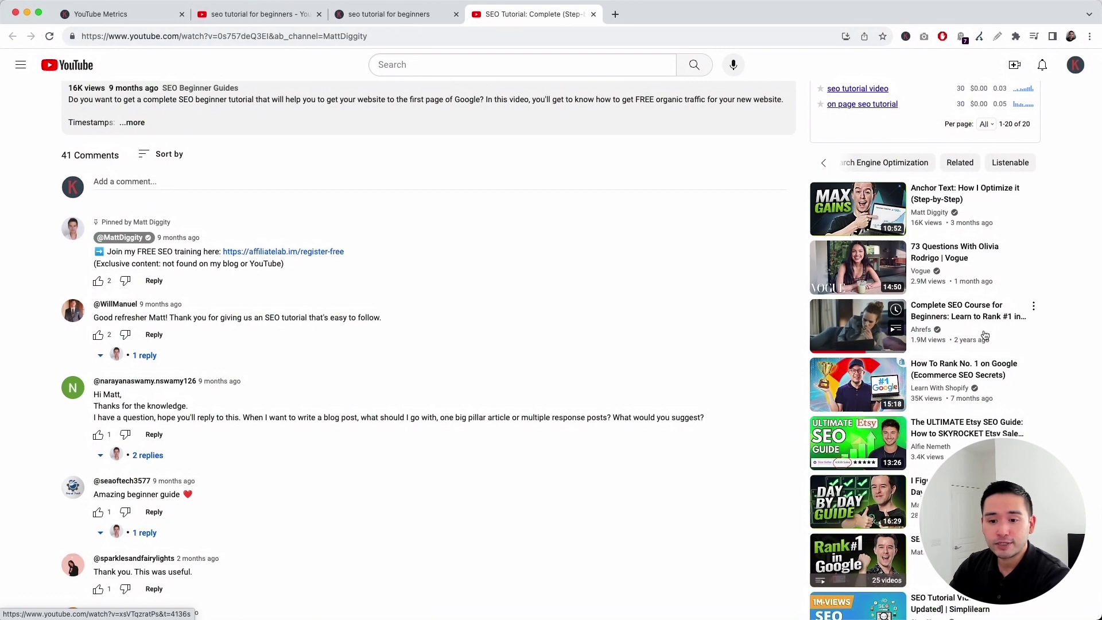
scroll(985, 336, up, 2)
scroll(977, 338, down, 1)
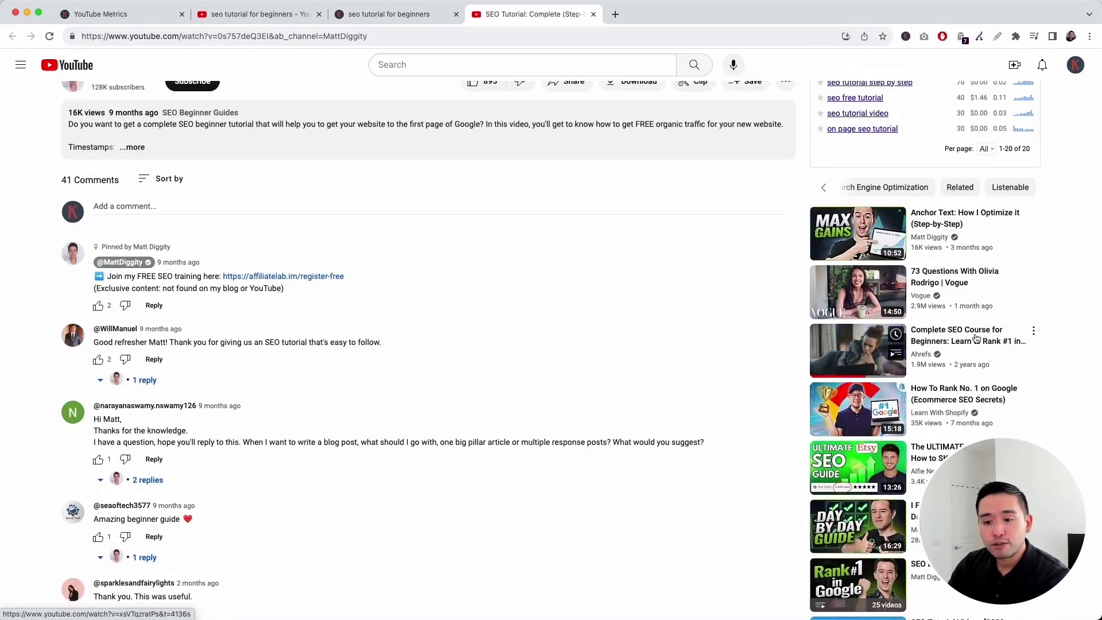
scroll(976, 338, down, 2)
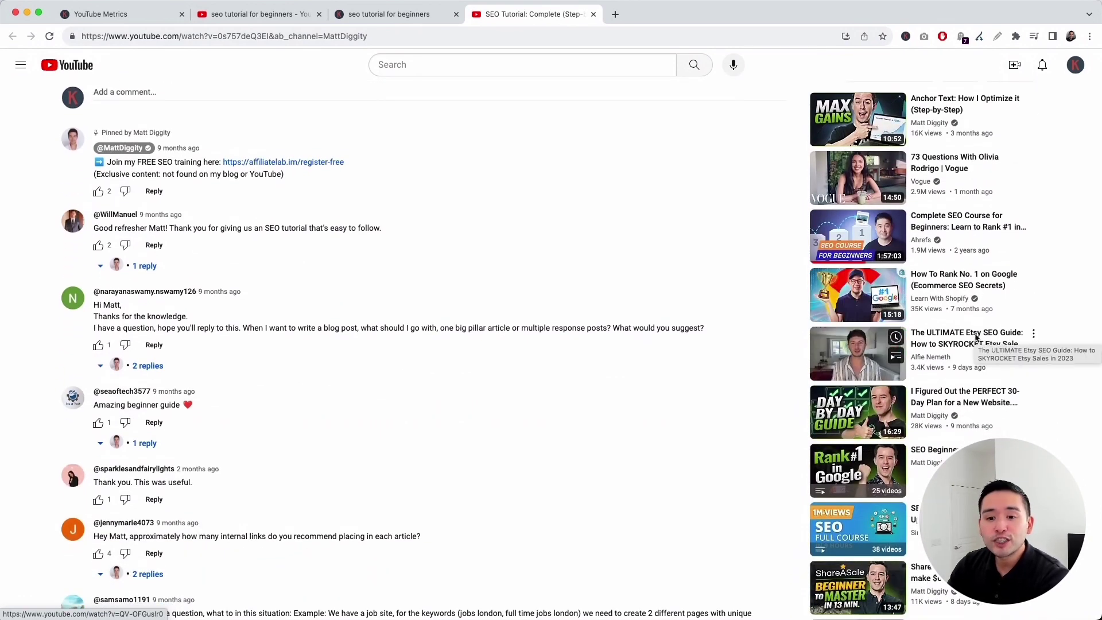
scroll(976, 338, up, 2)
scroll(975, 338, up, 9)
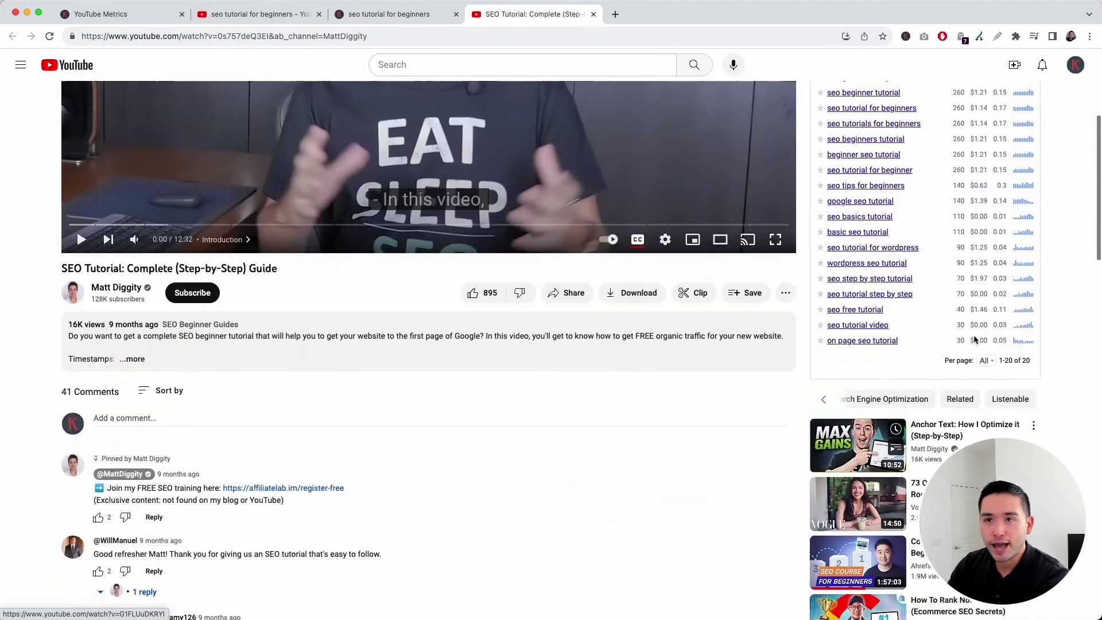
Highlight the channel metrics: 128,000 subscribers, 5,900,997 channel views, United States country
drag(820, 184, 1029, 186)
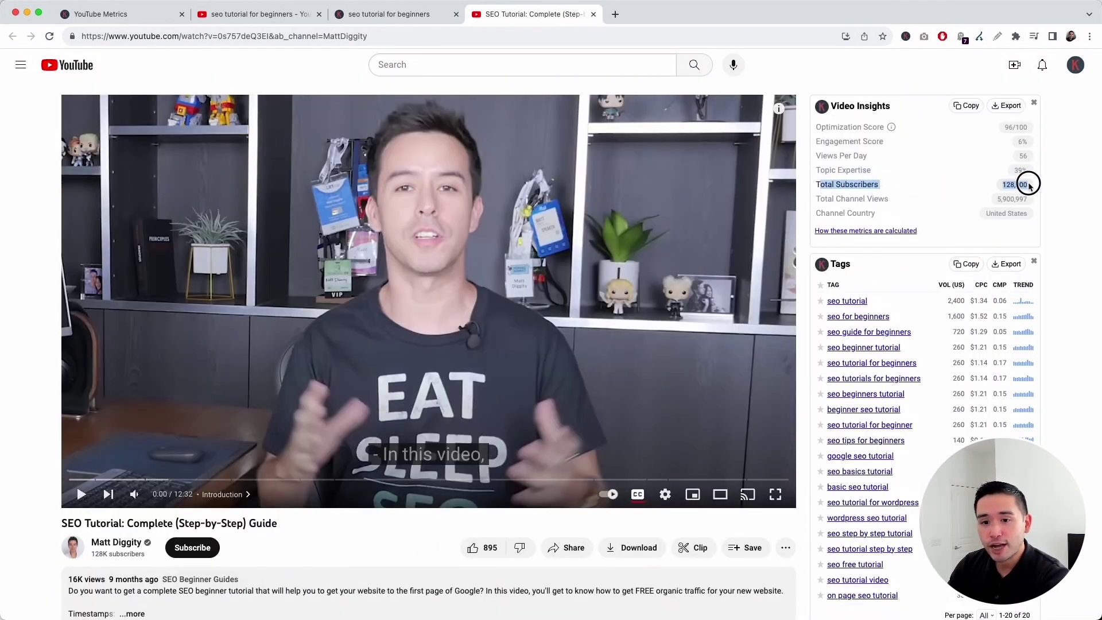
drag(819, 199, 1033, 198)
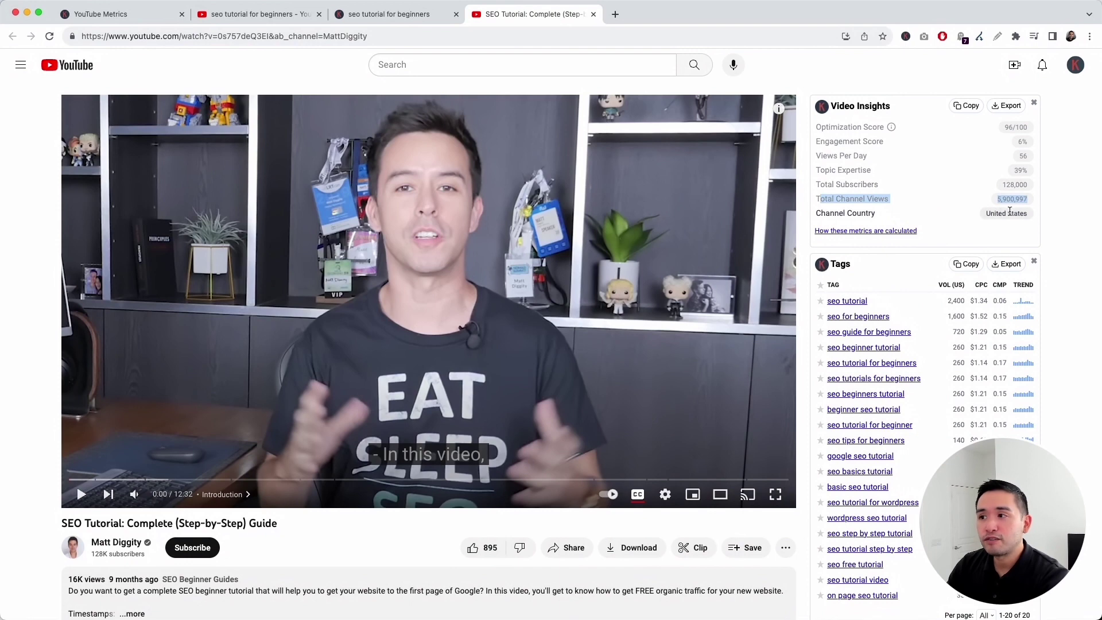
drag(821, 213, 1012, 216)
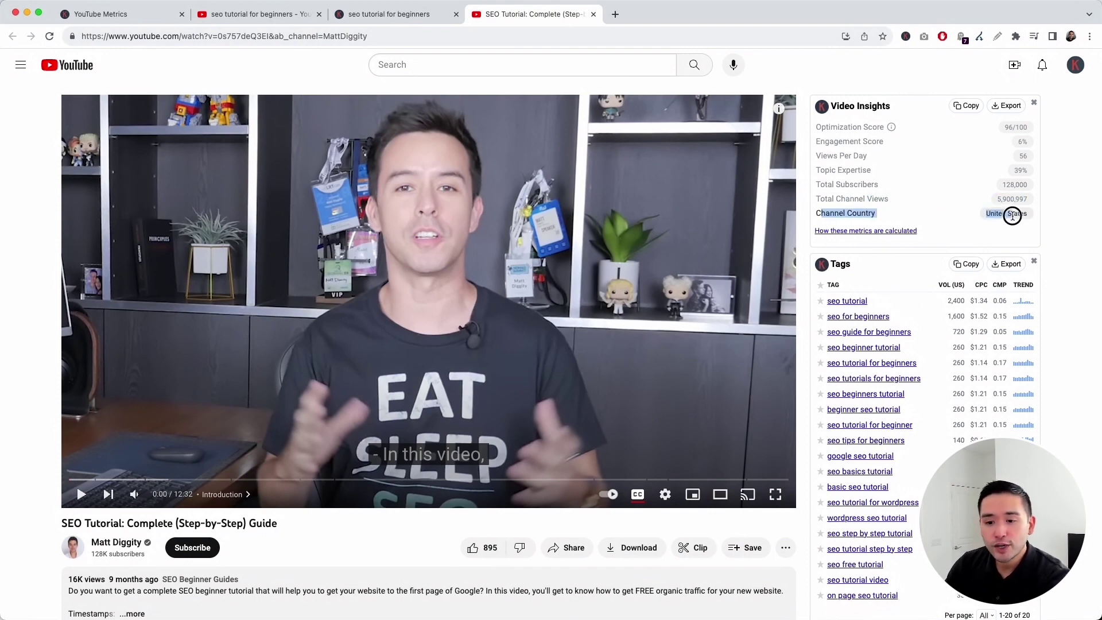
drag(1013, 215, 1012, 215)
Scroll through the Tags list, then return to the 'seo tutorial for beginners' results tab
scroll(863, 215, down, 3)
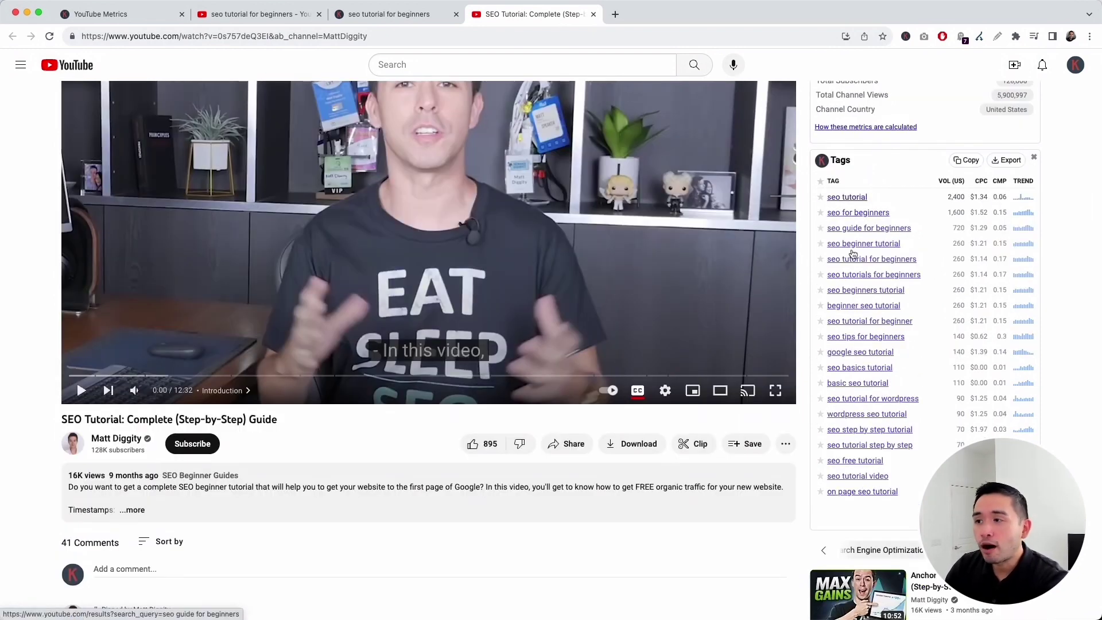
scroll(859, 457, down, 1)
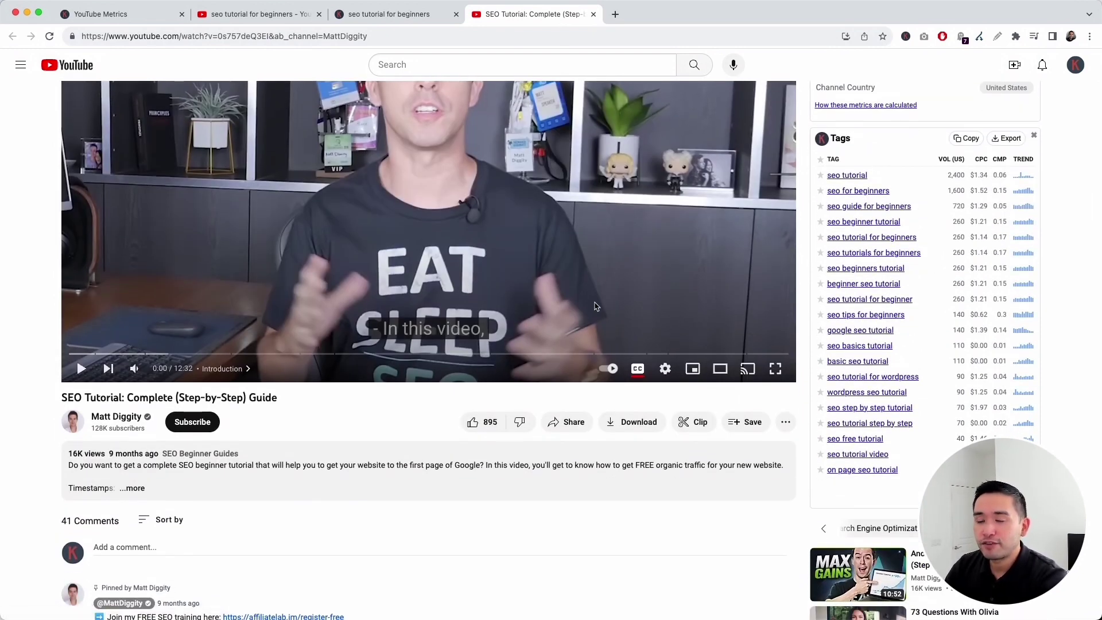
scroll(940, 139, down, 2)
scroll(940, 139, down, 4)
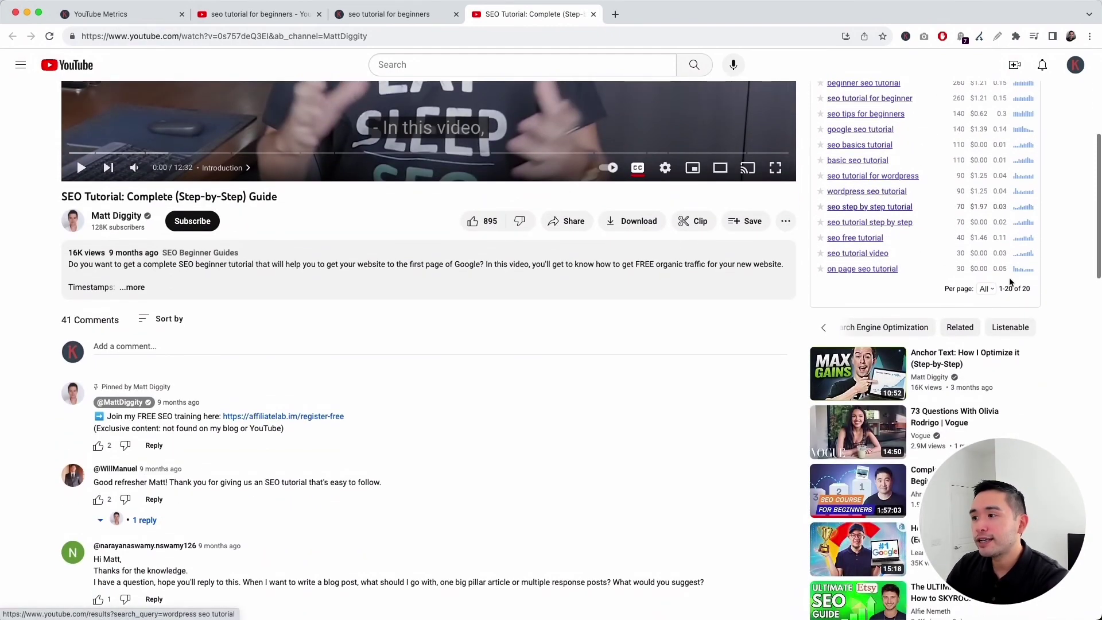
scroll(1005, 292, up, 5)
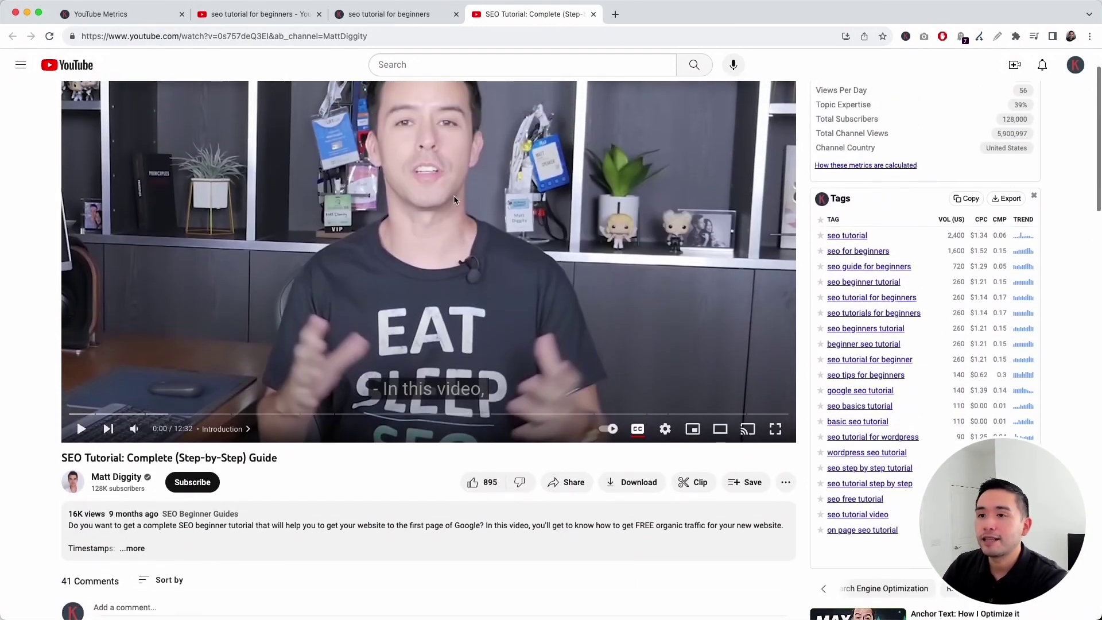
scroll(869, 215, up, 2)
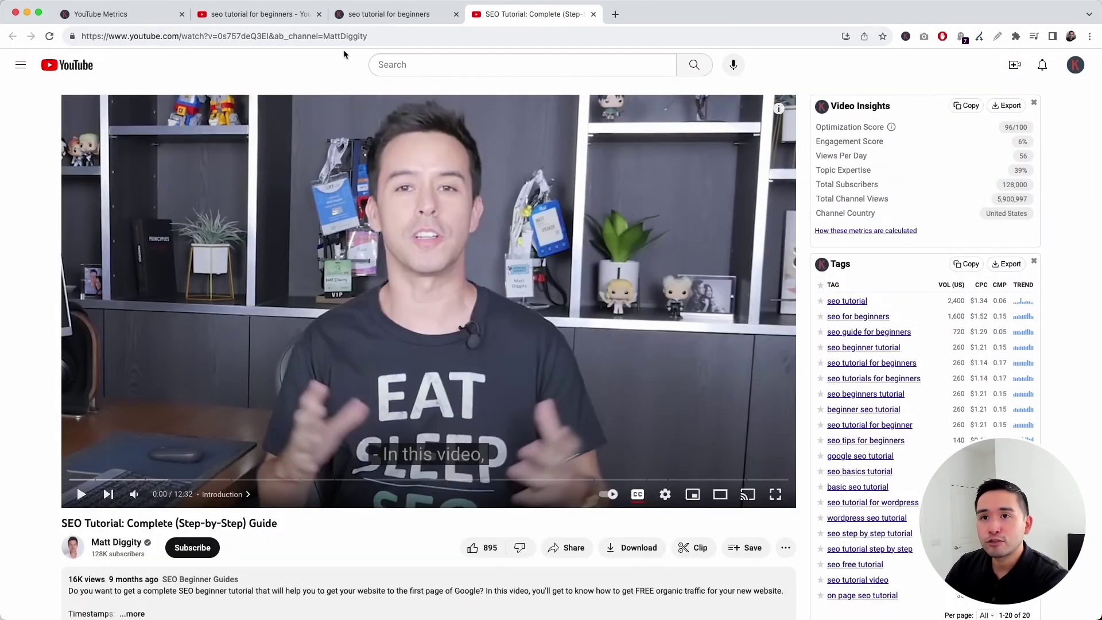
click(278, 12)
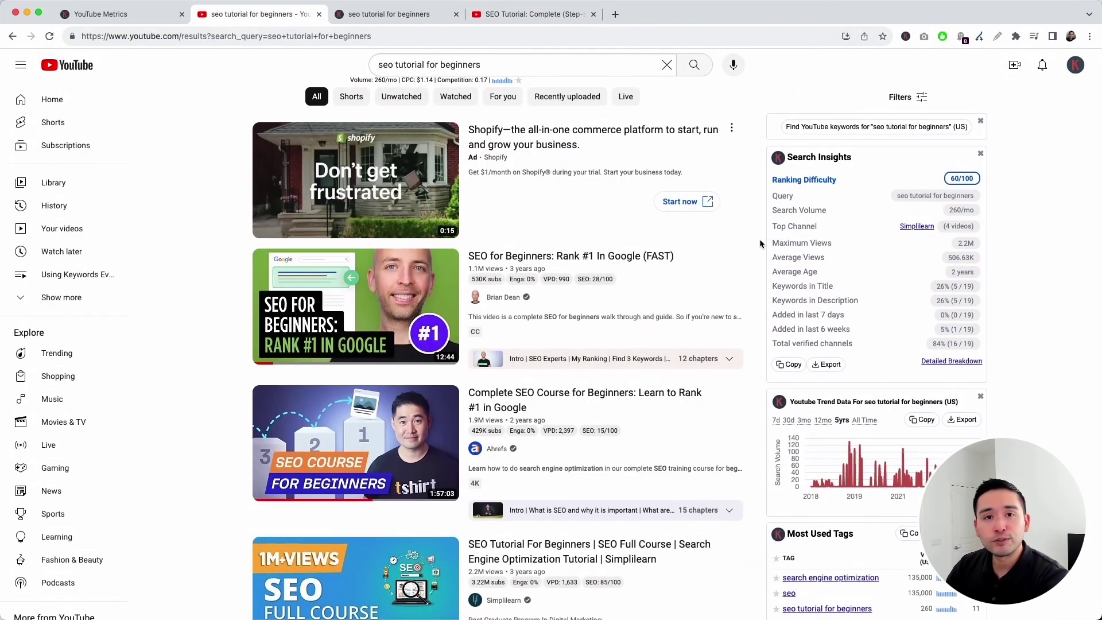